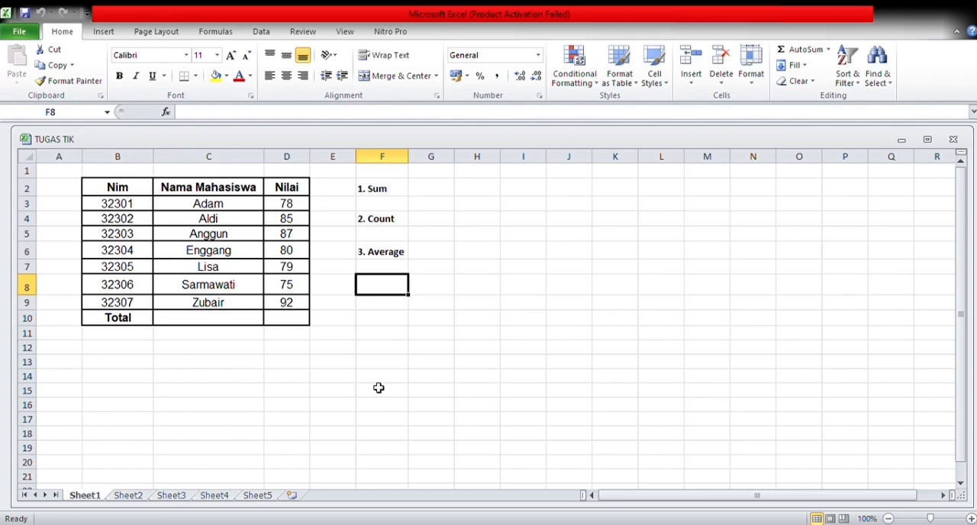
Enter a SUM formula in G2 that totals the Nilai scores in D3:D9.
click(430, 194)
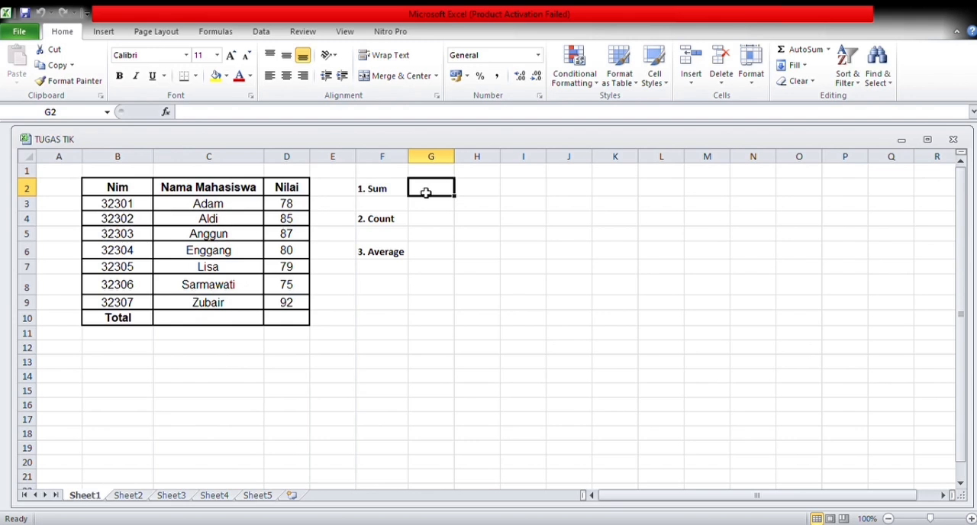
text(=sum()
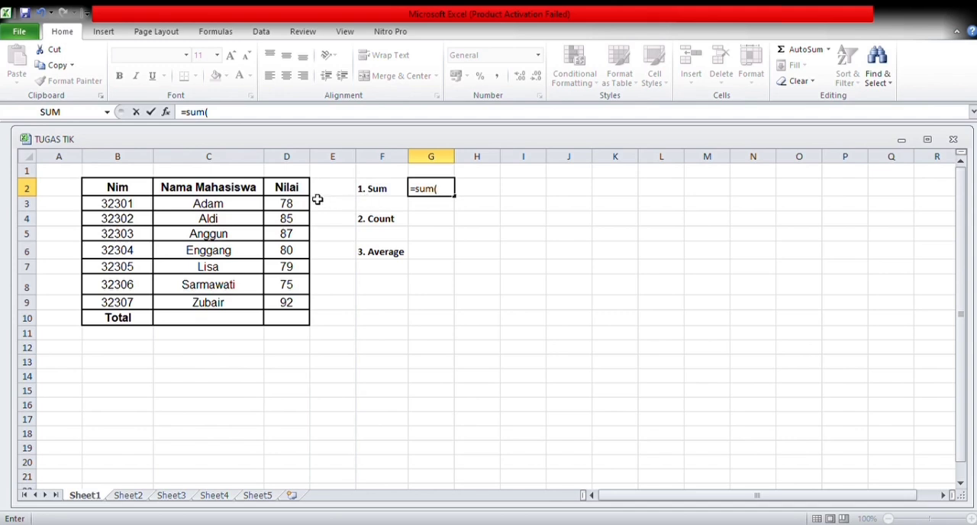
click(289, 208)
drag(289, 208, 290, 302)
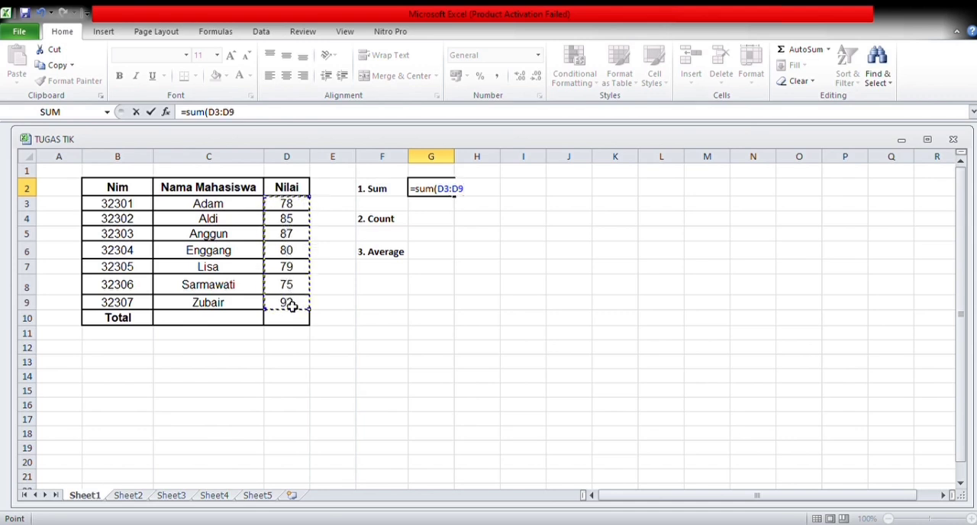
key(Return)
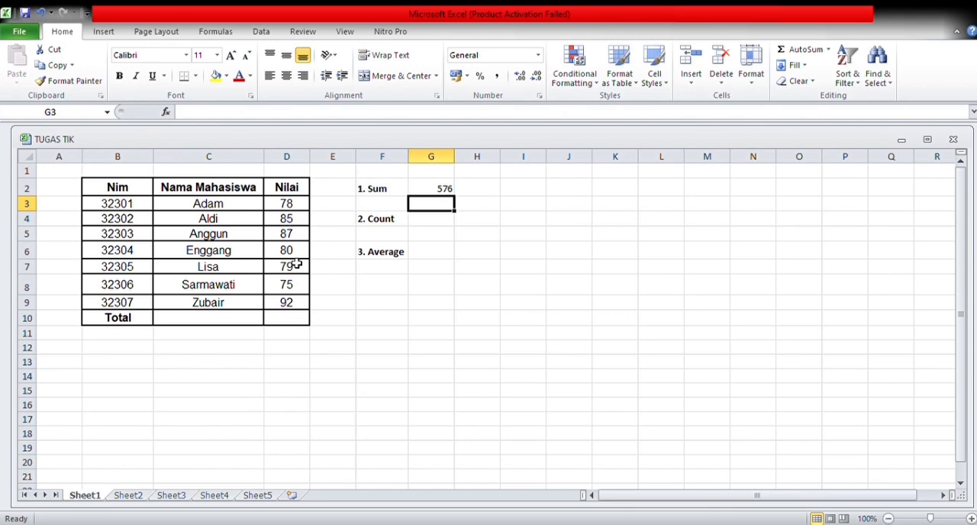
Enter a COUNT formula in G4 that counts the Nilai scores in D3:D9.
click(430, 225)
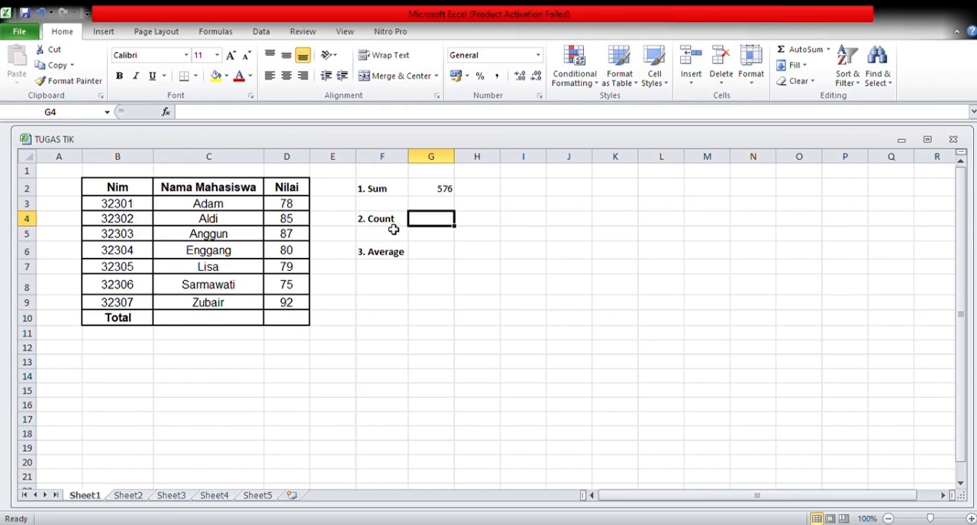
text(=c)
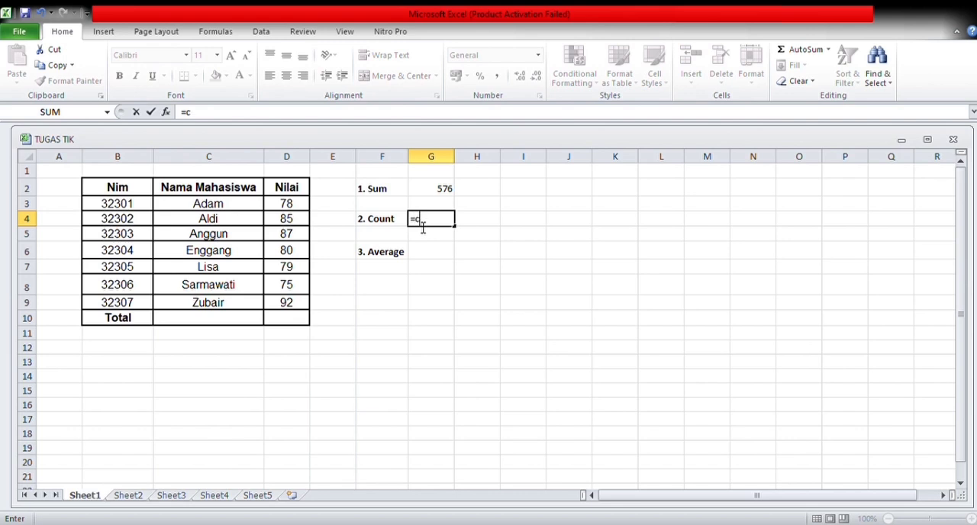
text(ount()
drag(286, 208, 291, 307)
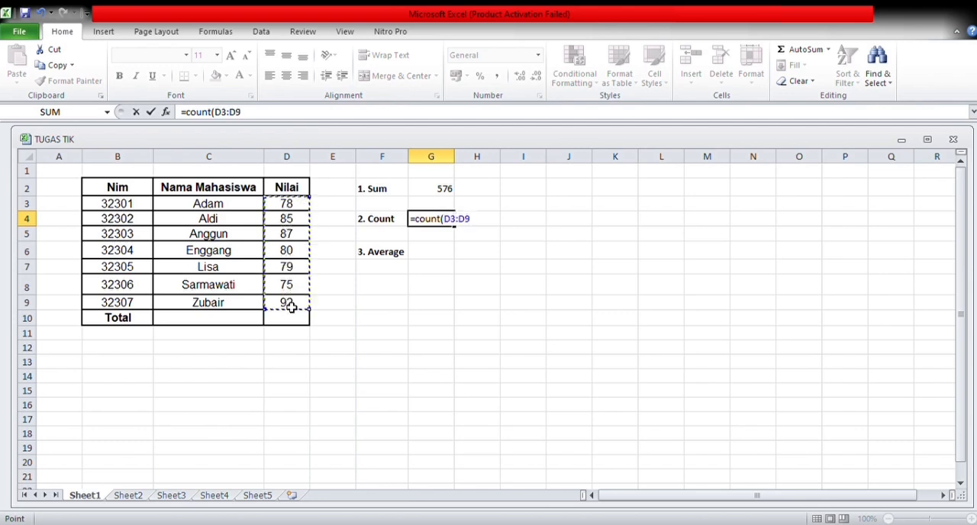
text())
key(Return)
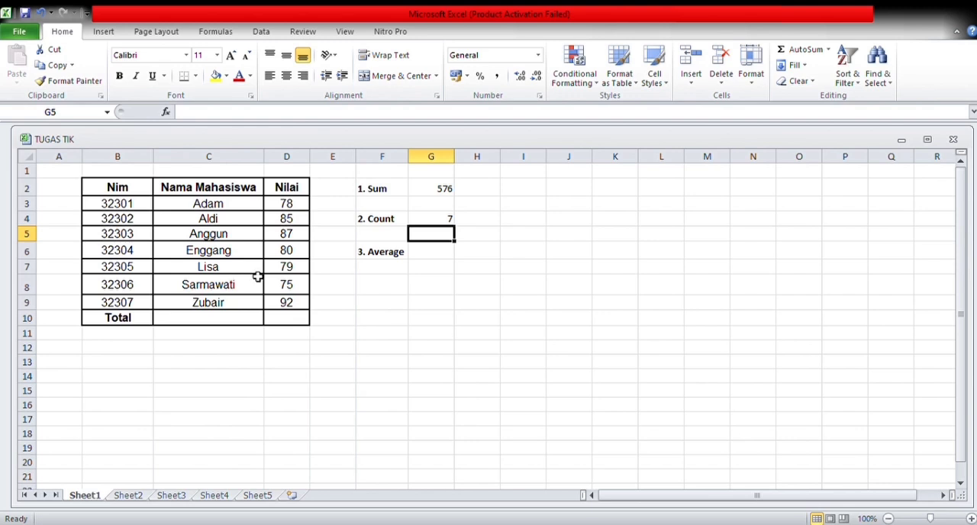
Try to enter an AVERAGE formula for the Nilai scores in G6.
click(421, 258)
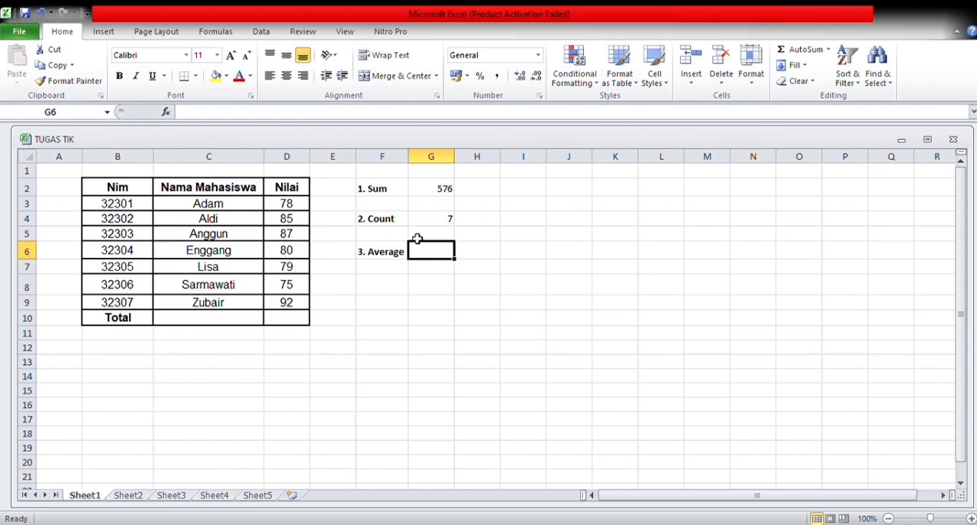
text(=)
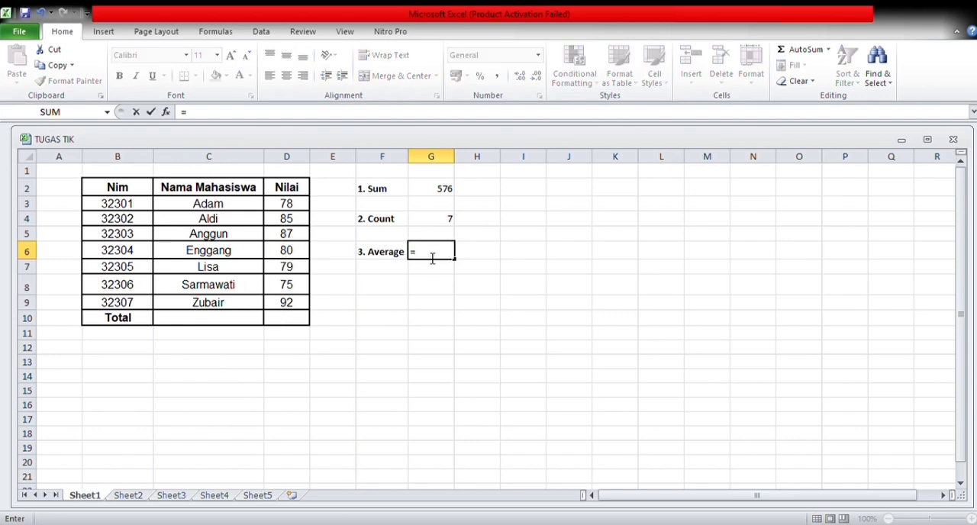
text(average()
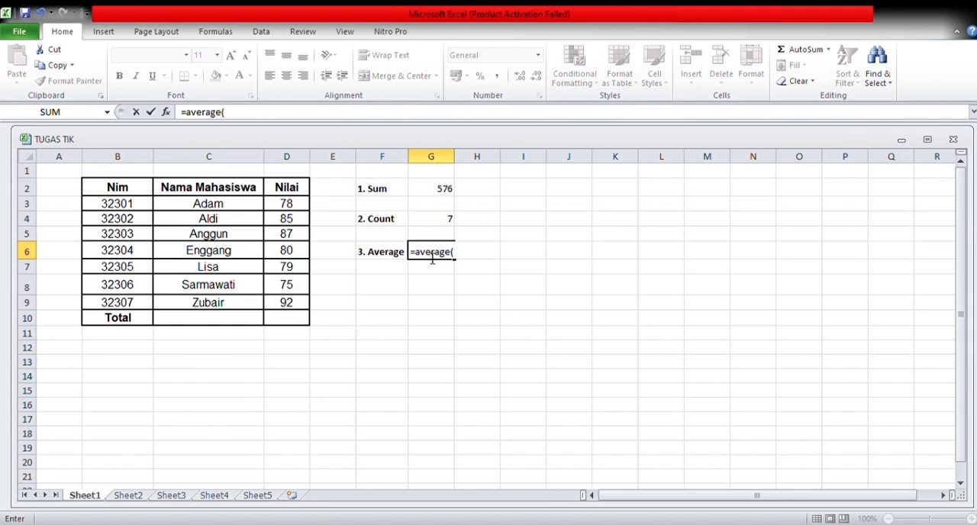
click(285, 207)
drag(285, 211, 285, 254)
click(286, 220)
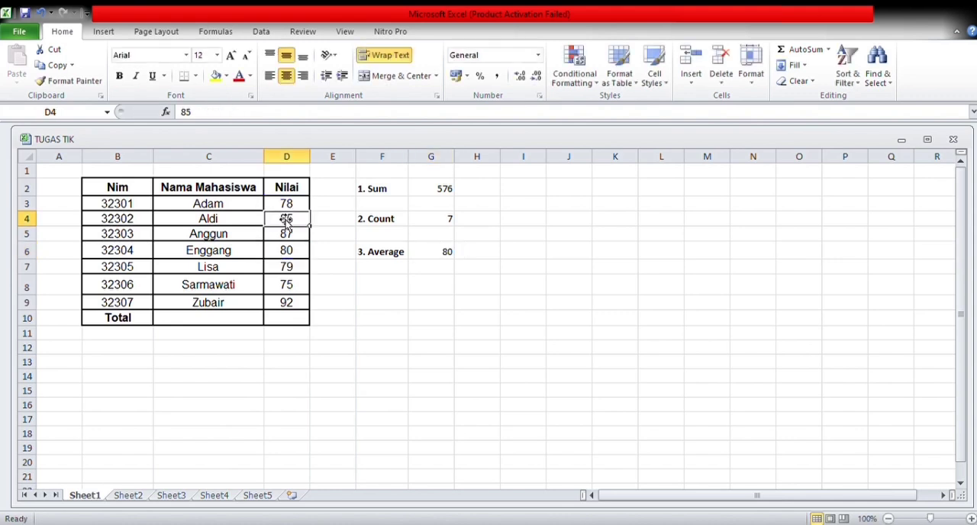
Replace the formula in G6 with an AVERAGE of the Nilai scores in D3:D9.
click(433, 260)
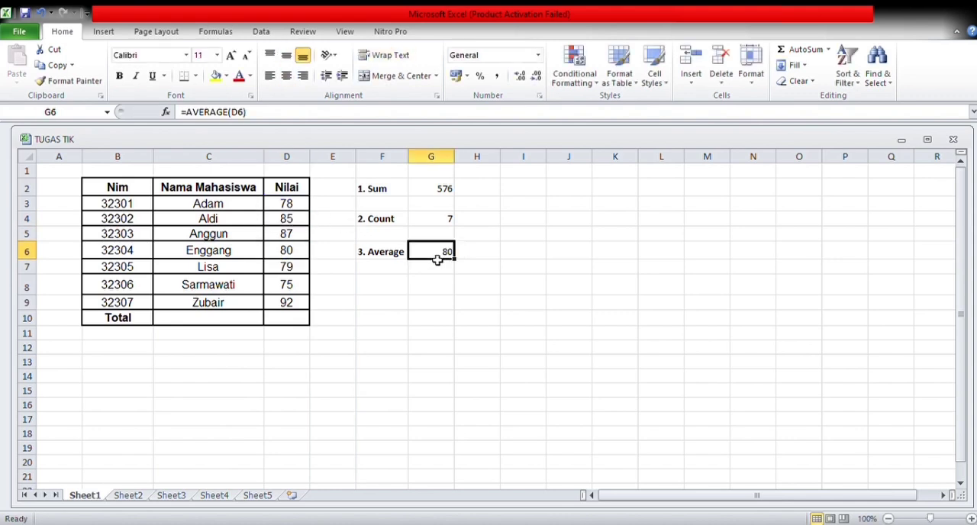
key(BackSpace)
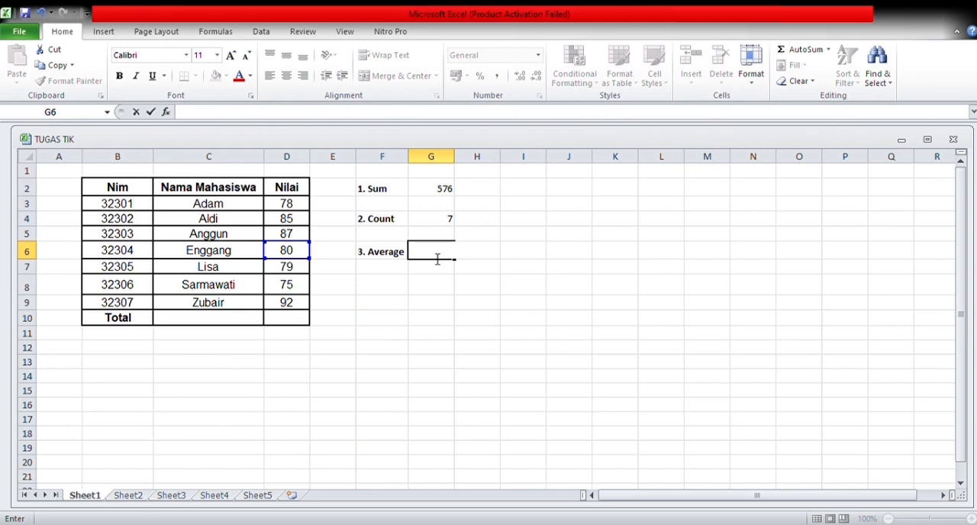
text(=)
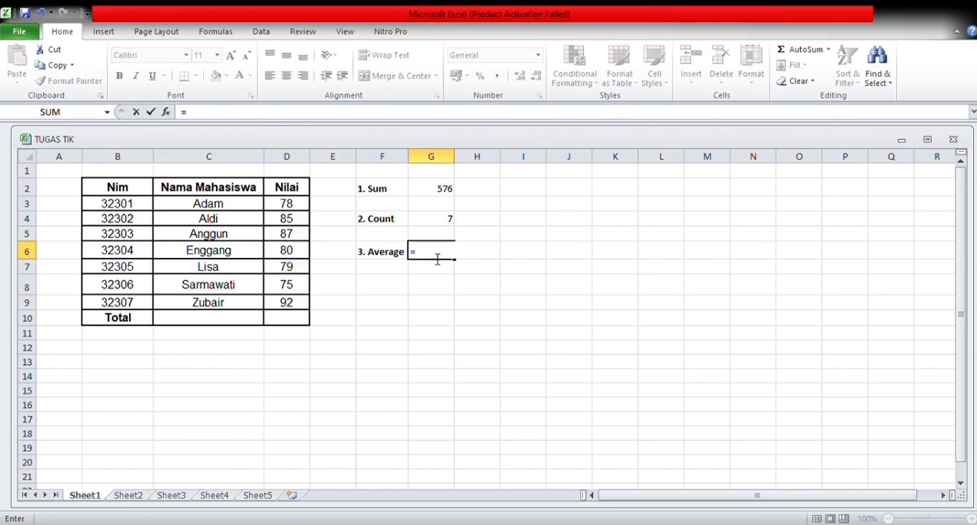
text(average)
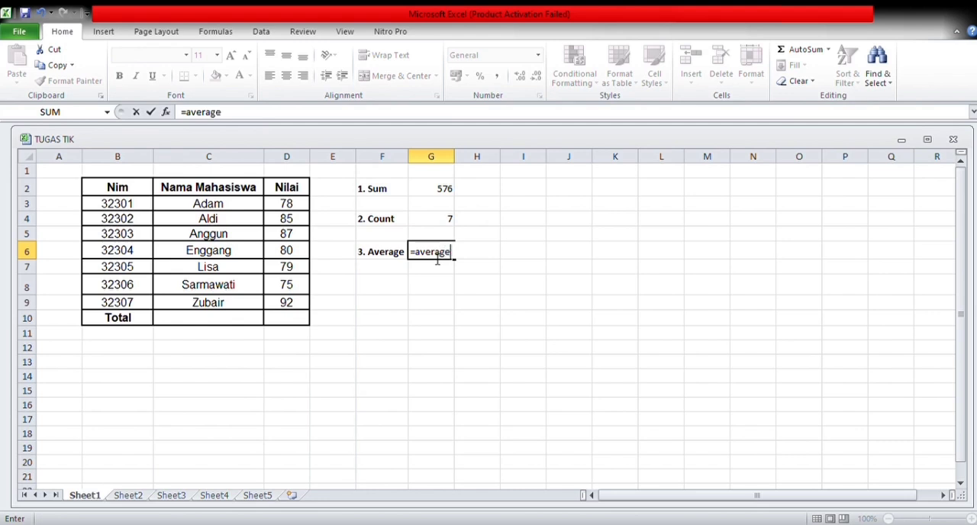
text(()
click(300, 216)
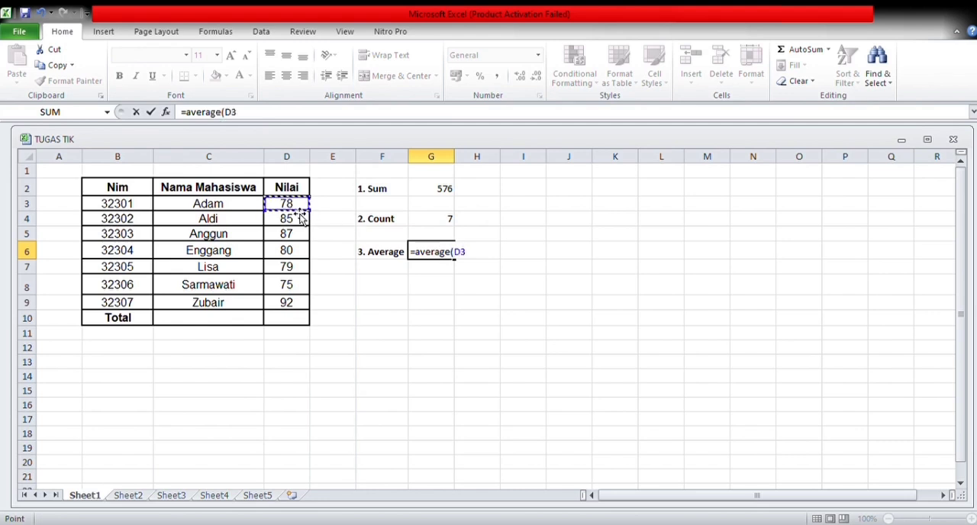
click(303, 250)
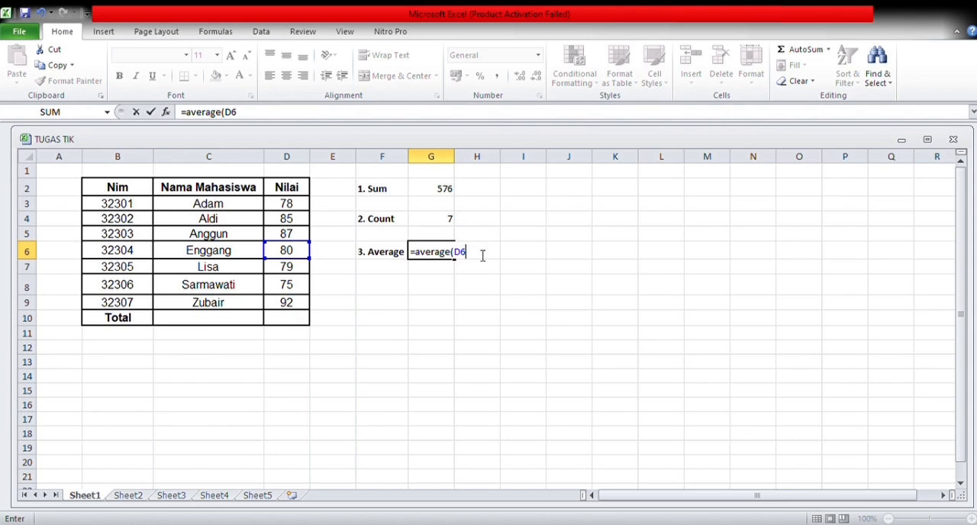
key(F2)
key(BackSpace)
key(BackSpace)
click(287, 207)
drag(286, 207, 291, 309)
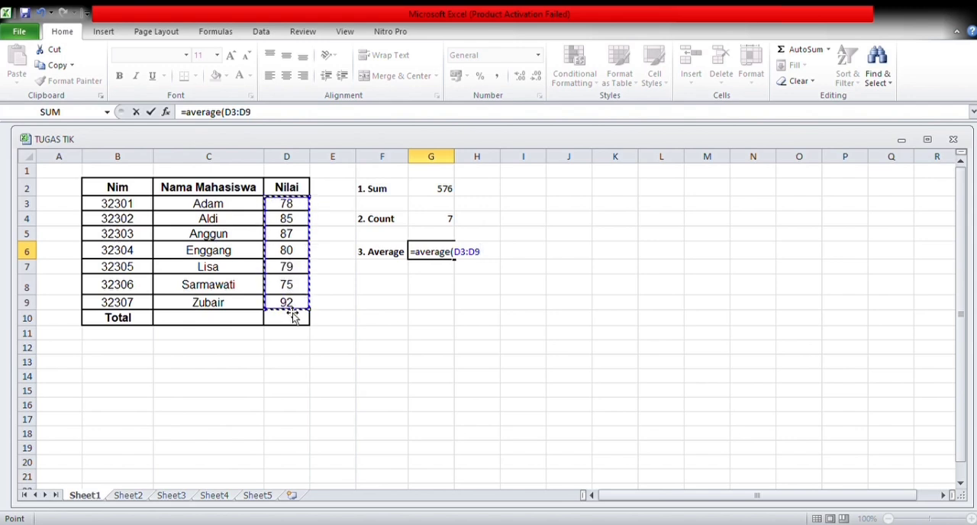
key(Return)
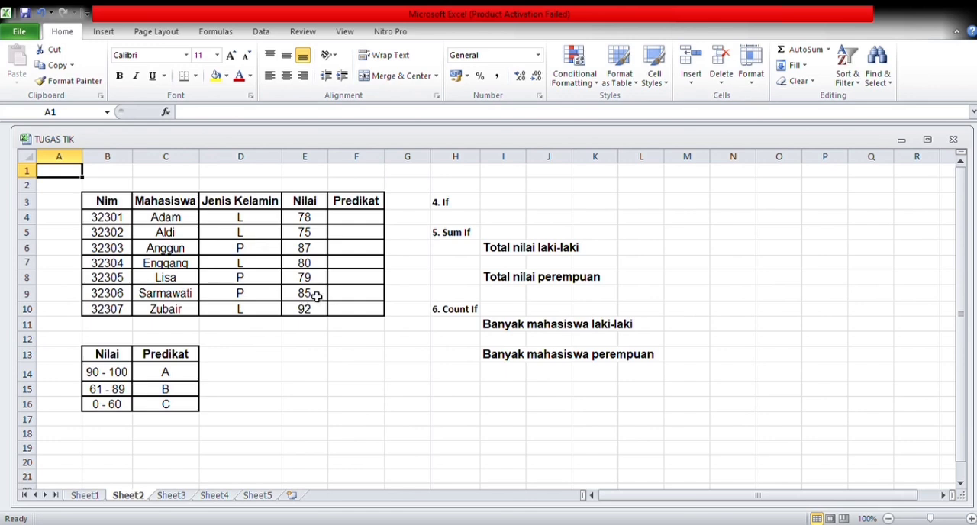
Begin an IF formula in F4 that returns "A" when the score in E4 is >=90.
click(358, 223)
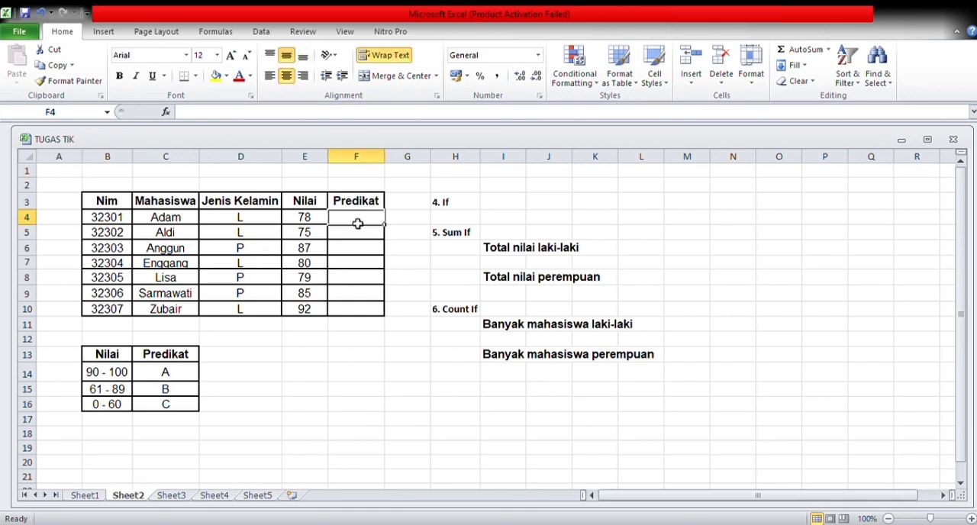
text(=)
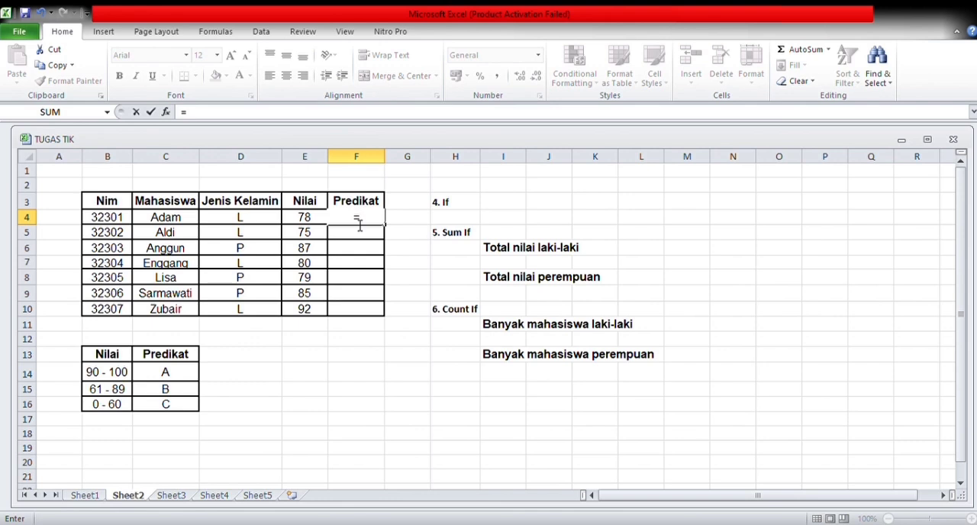
text(IF()
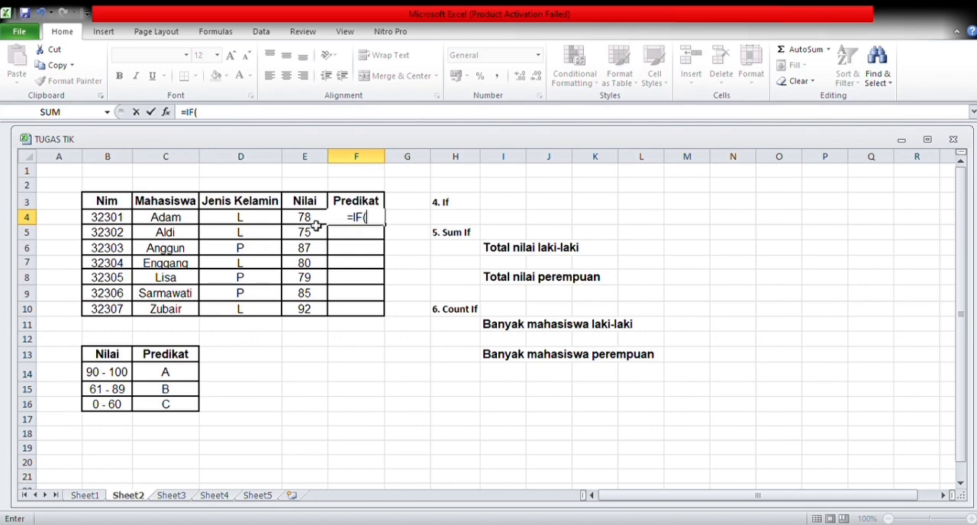
click(317, 223)
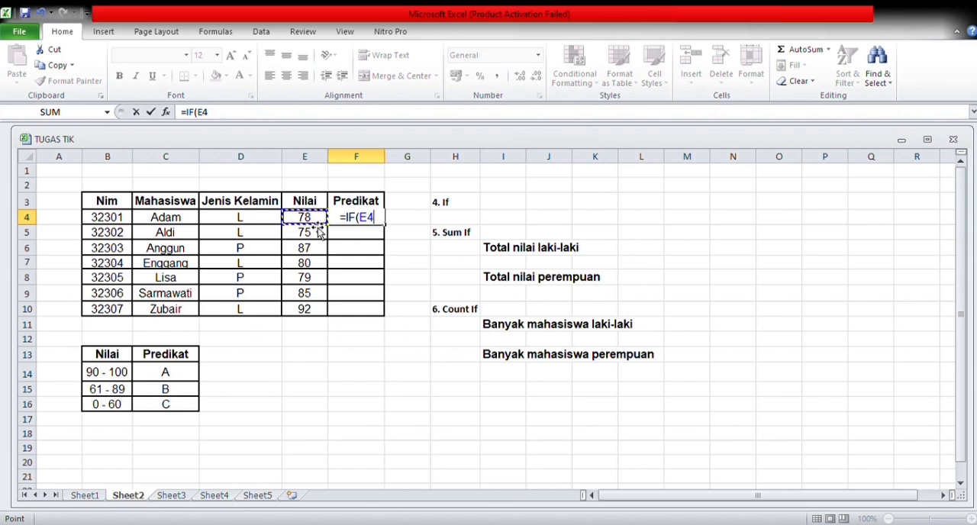
text(>=)
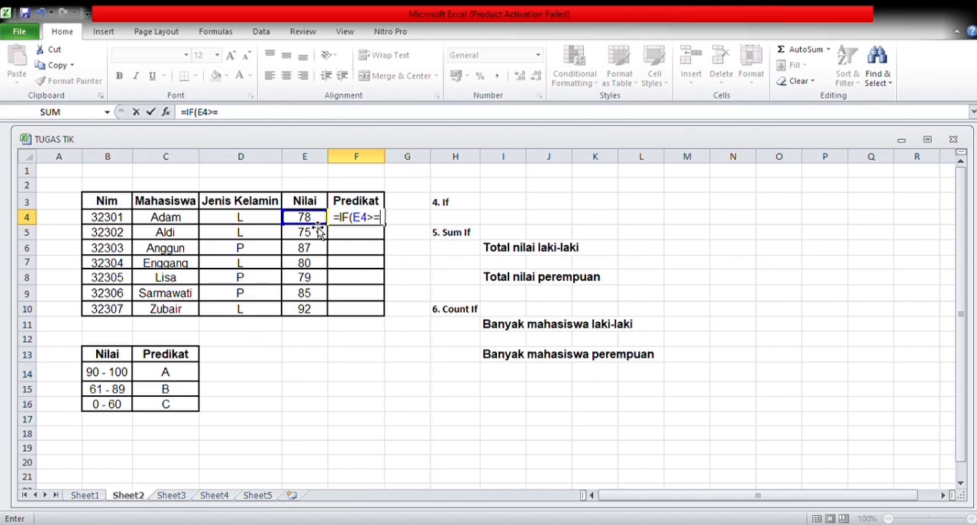
text(90)
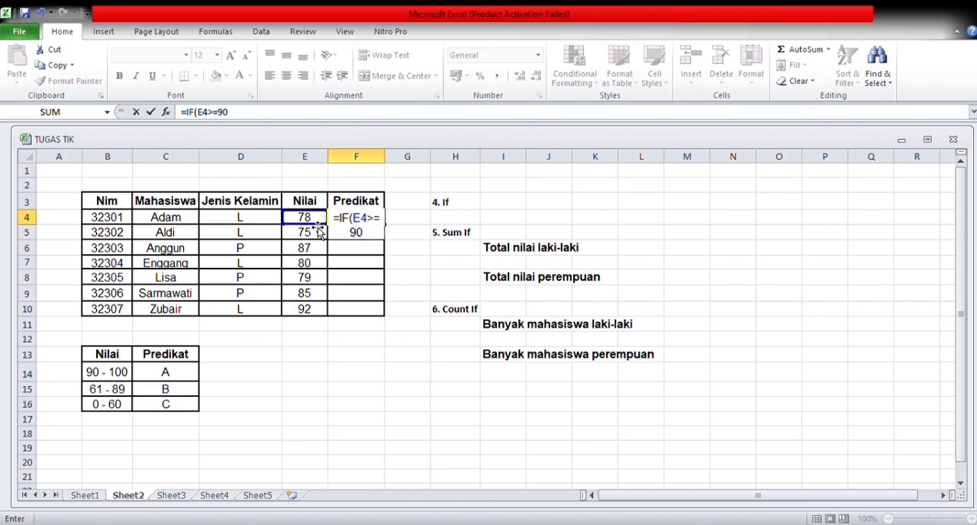
text(;"A";IF)
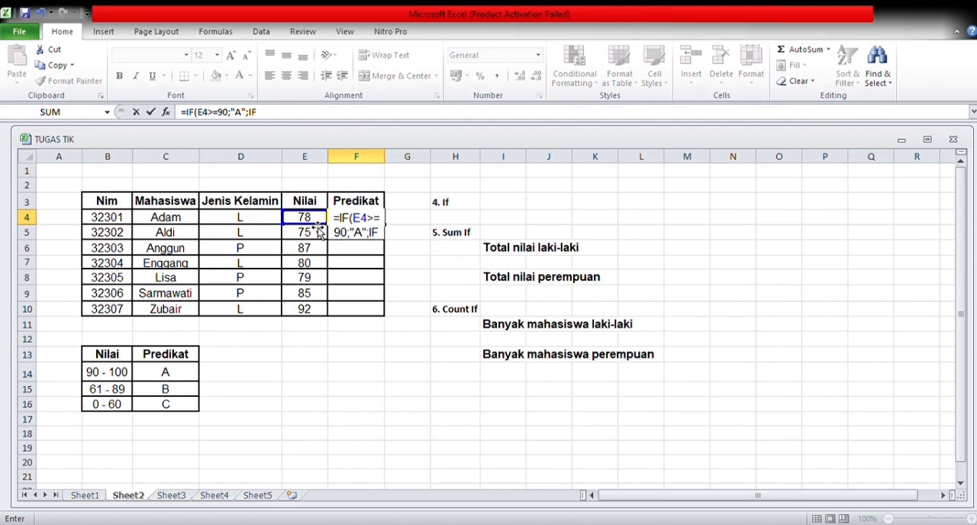
text(()
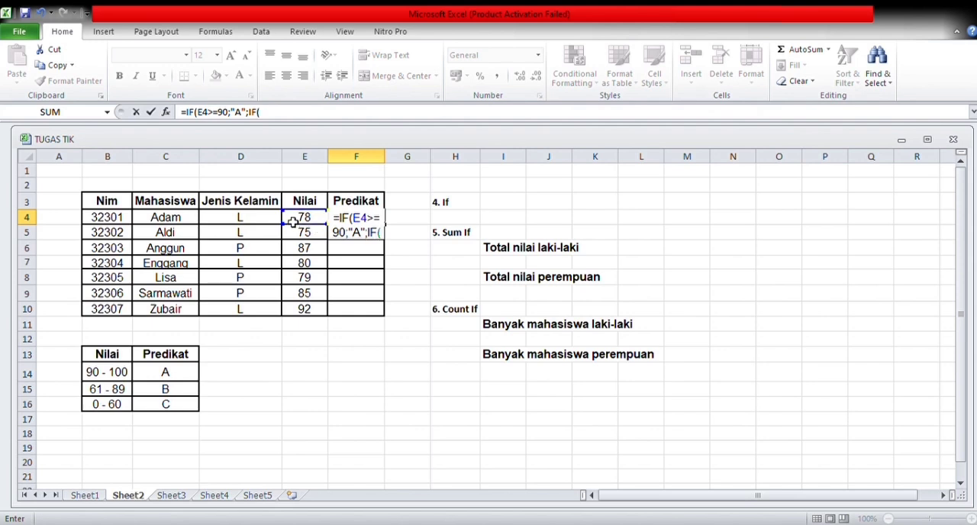
Nest a second IF in the F4 formula that returns "B" when E4 is >=61.
click(303, 218)
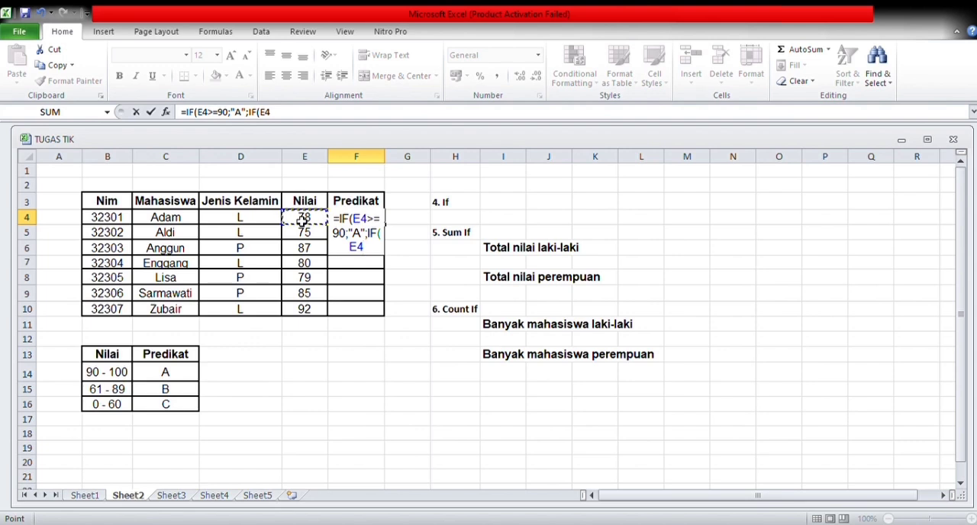
click(360, 246)
text(>)
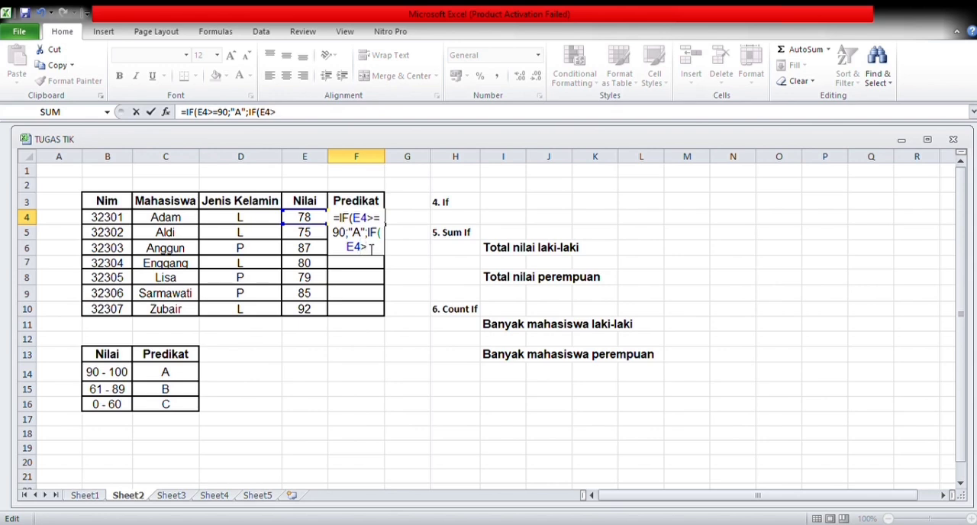
text(=61;")
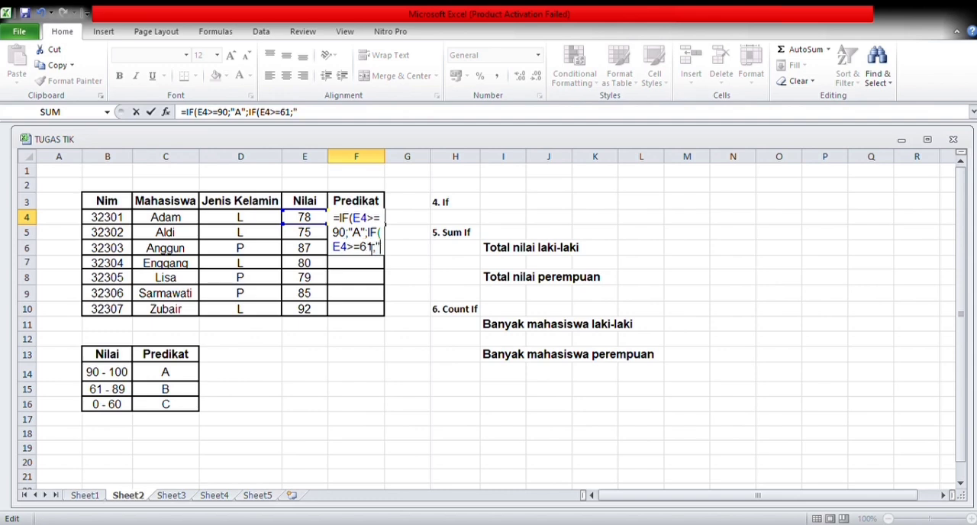
text(B")
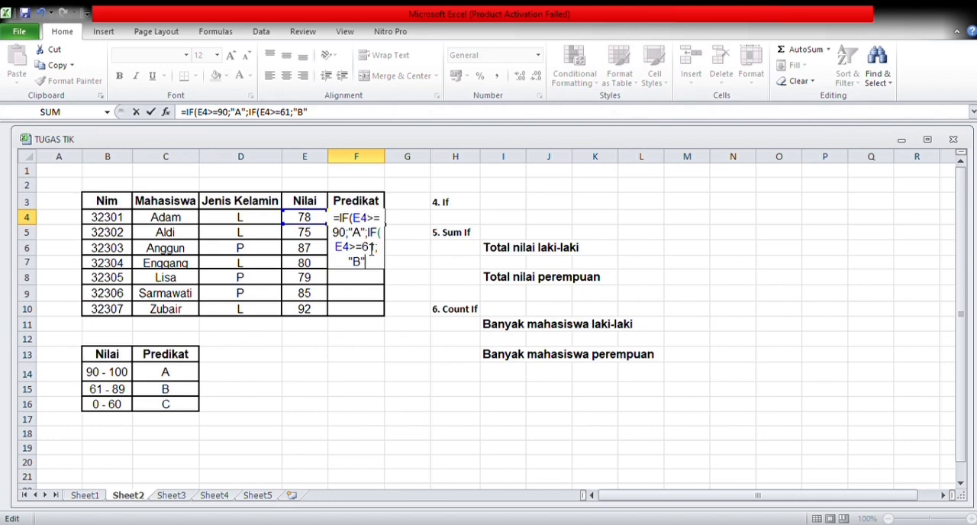
text(;)
Complete the F4 formula with "C" as the remaining grade and fill it down the Predikat column to F10.
text("C")
key(Return)
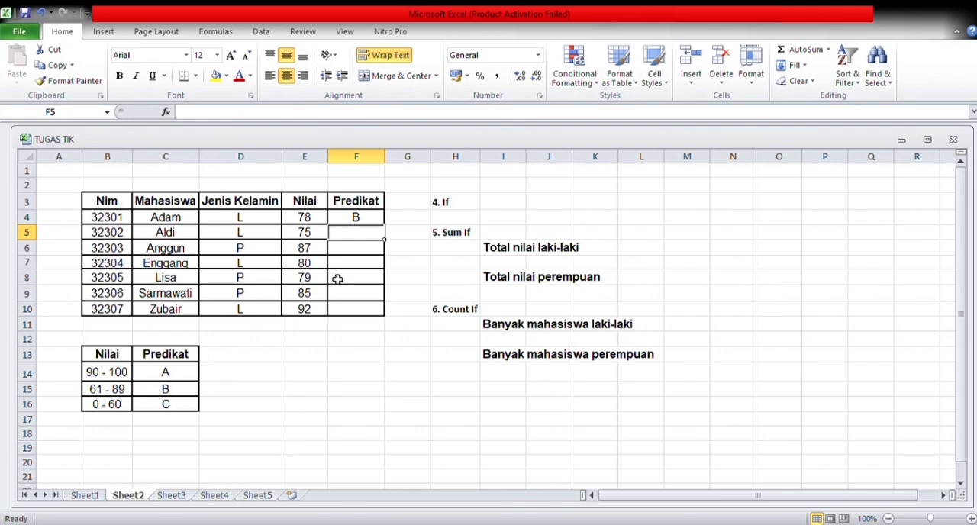
click(351, 222)
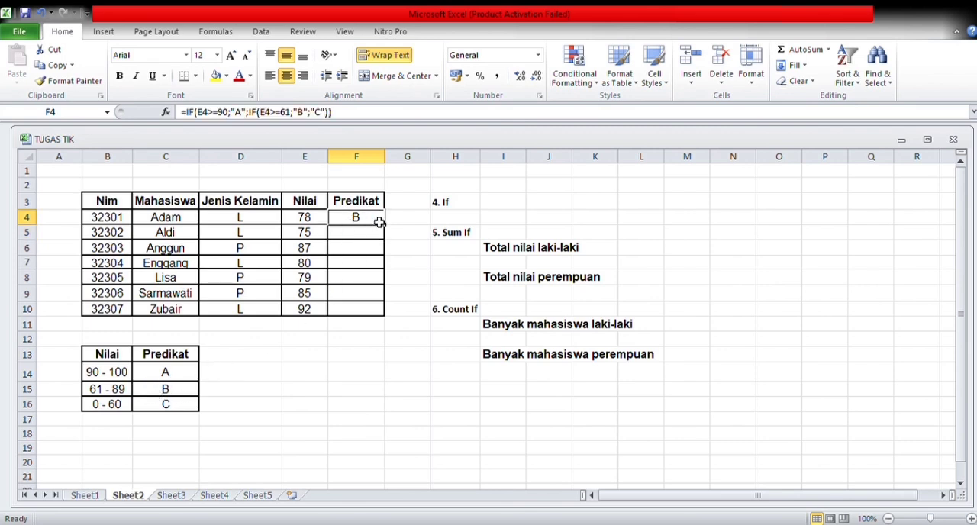
drag(390, 231, 391, 322)
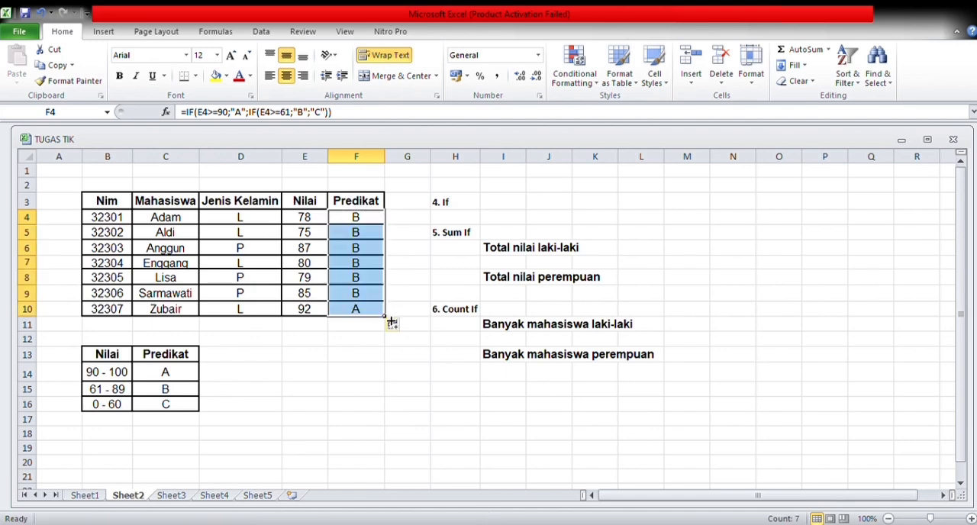
click(402, 224)
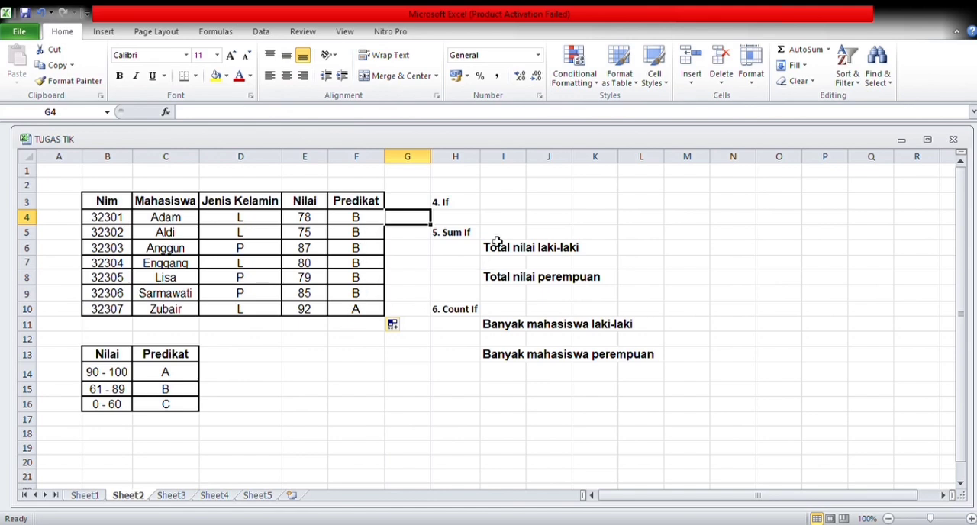
click(465, 234)
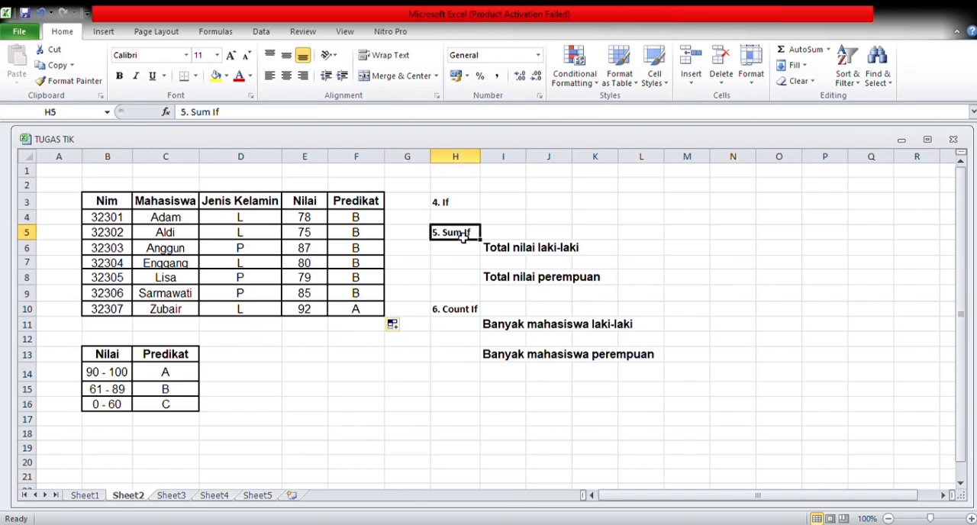
click(549, 294)
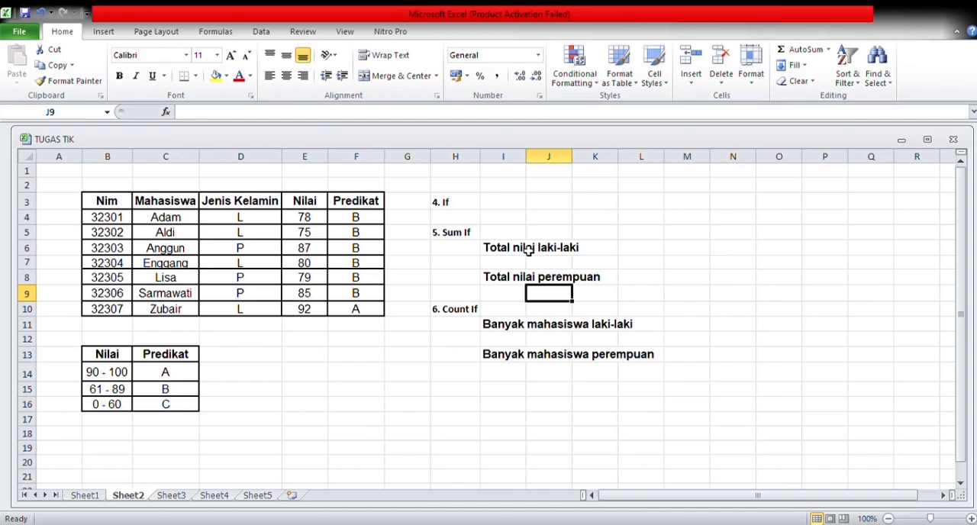
Try starting a SUMIF formula in L6 for Total nilai laki-laki, using the Jenis Kelamin range D4:D10.
click(634, 252)
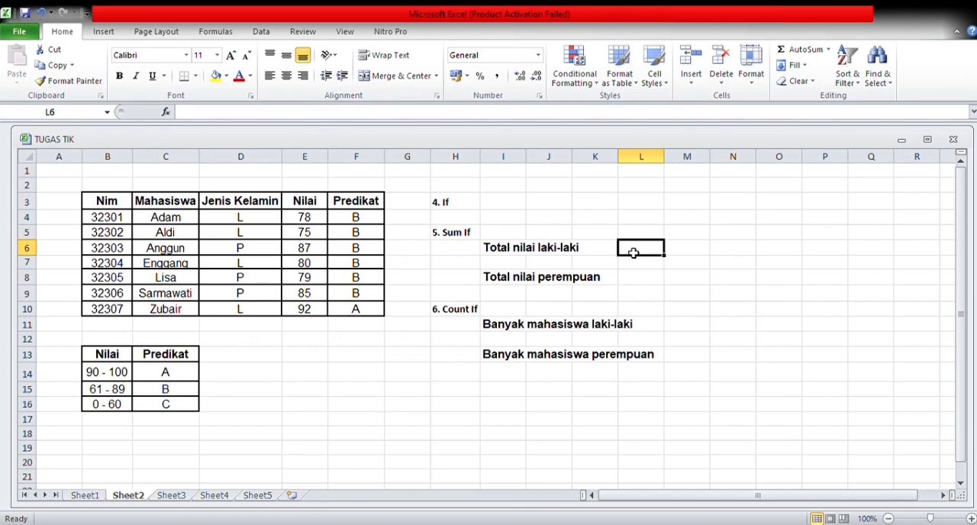
double_click(634, 253)
text(=SUM)
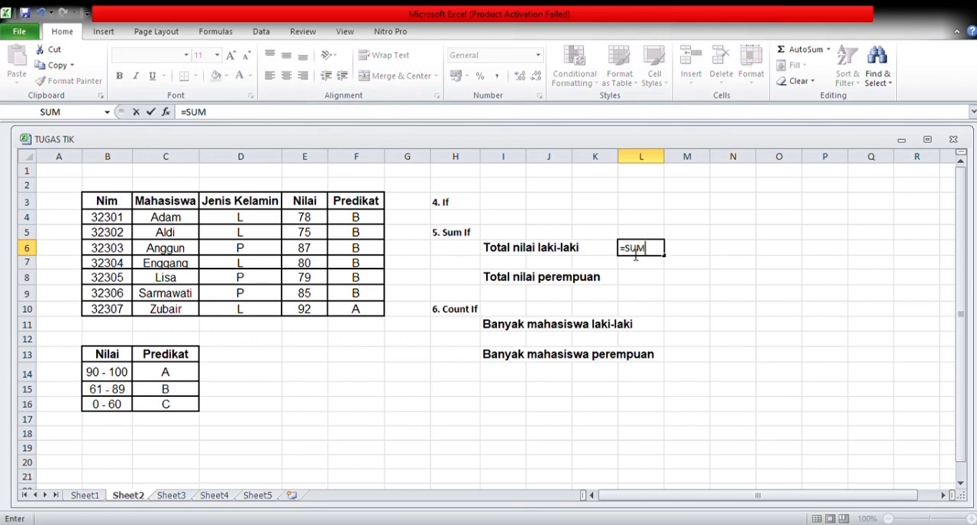
text(IF()
click(246, 221)
drag(245, 222, 252, 310)
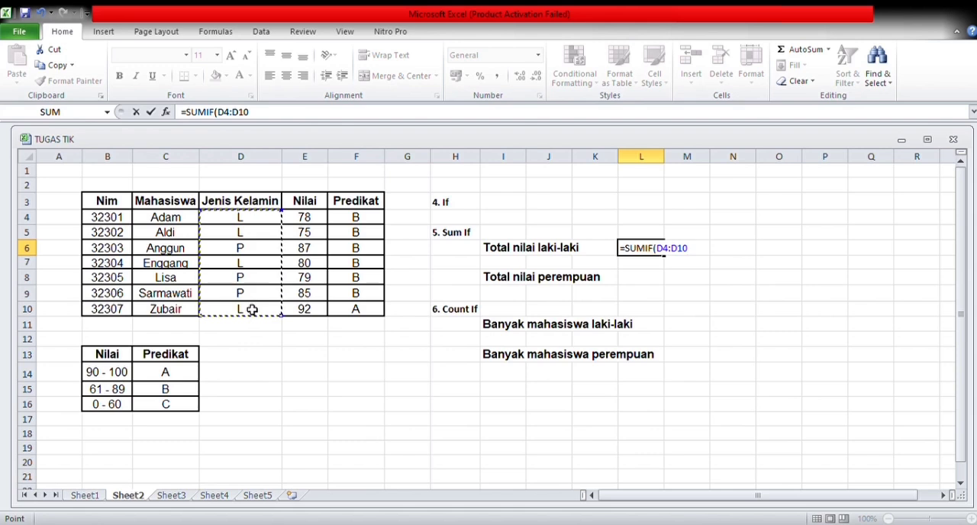
text(;)
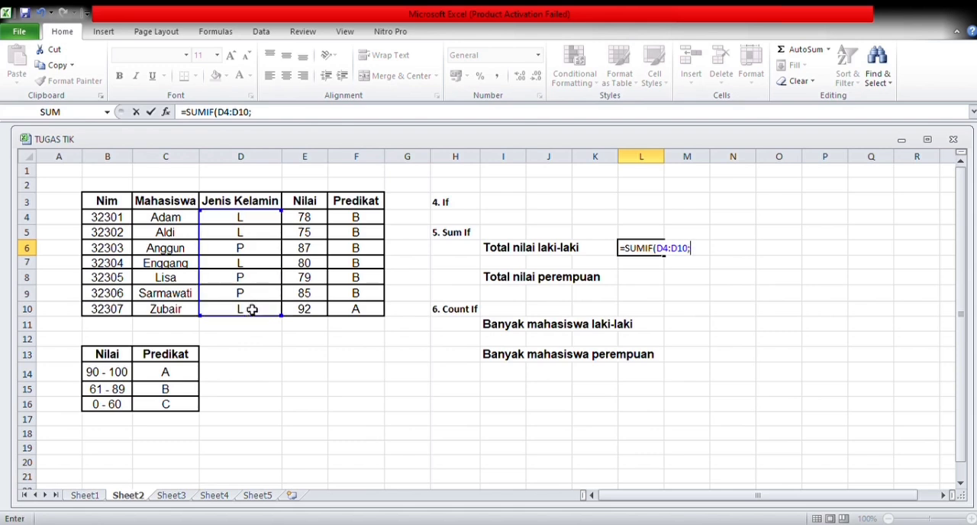
text("L";)
Try completing the SUMIF formula in L6 with the criterion "L" and a single Nilai cell as the sum range.
click(303, 219)
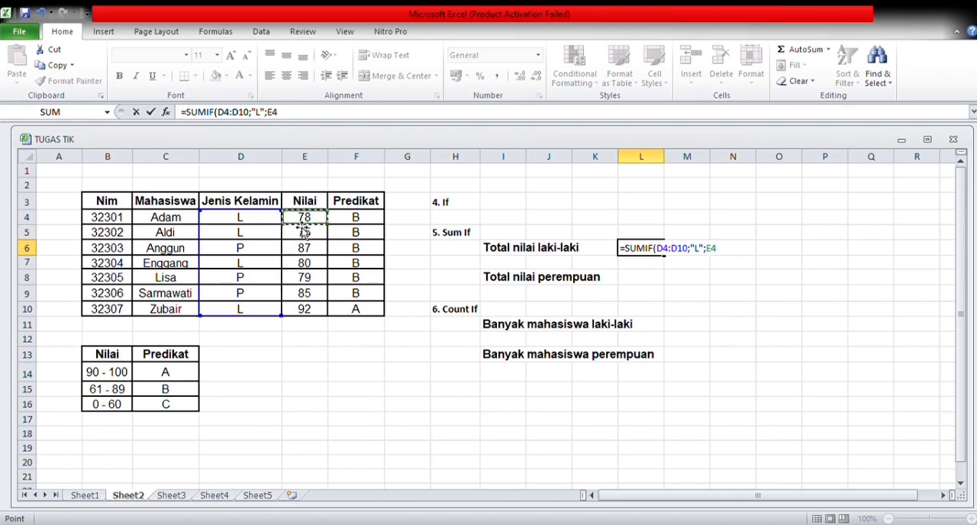
key(Return)
click(304, 217)
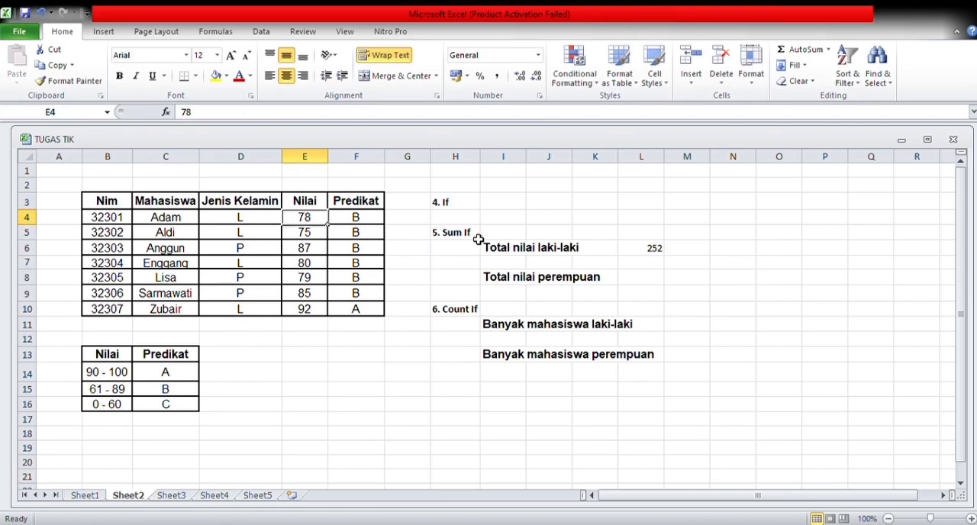
Clear L6 and start its SUMIF formula over with D4:D10 as the criteria range.
click(653, 249)
key(BackSpace)
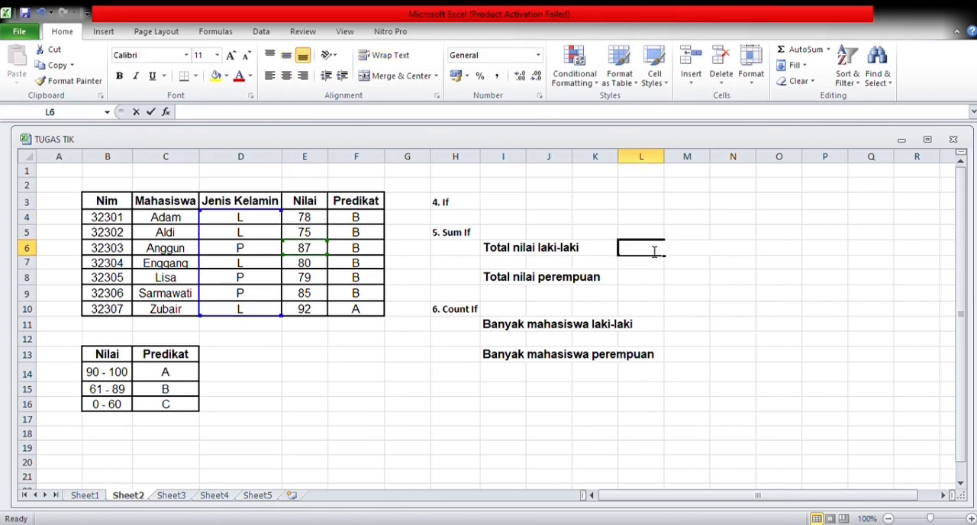
text(Su)
key(BackSpace)
key(BackSpace)
text(=)
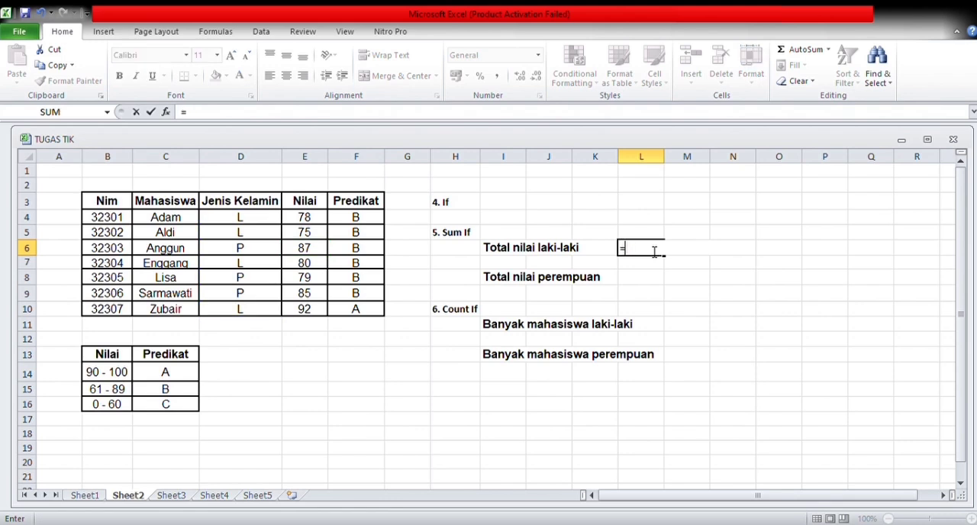
text(SUMIF)
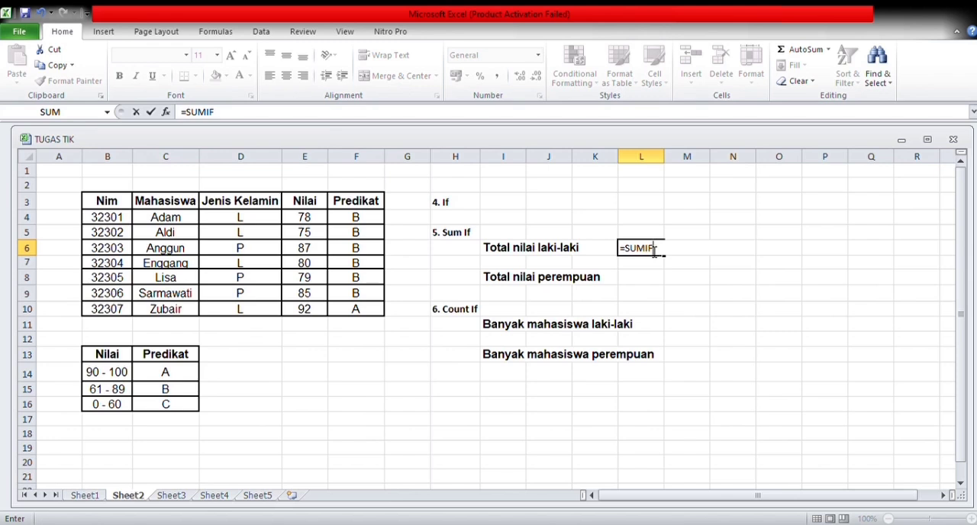
text(()
drag(264, 222, 261, 314)
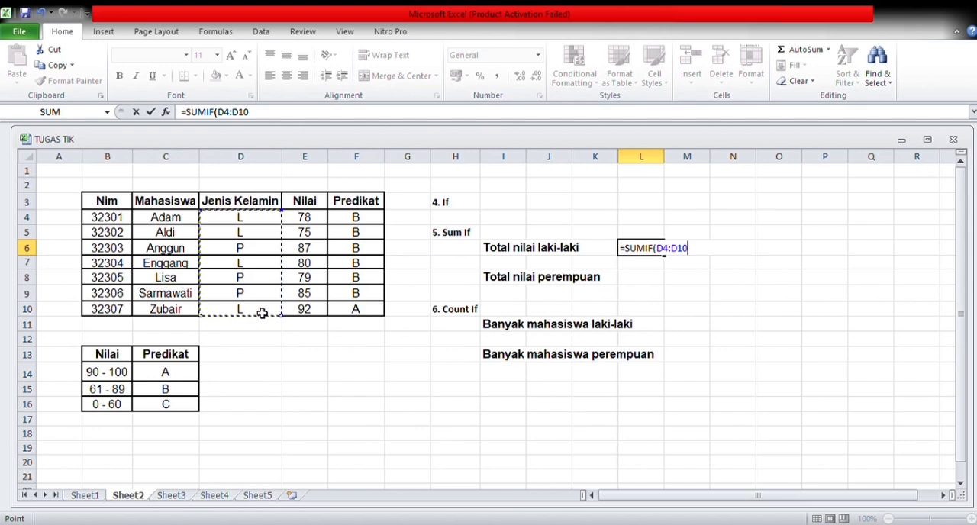
text(;)
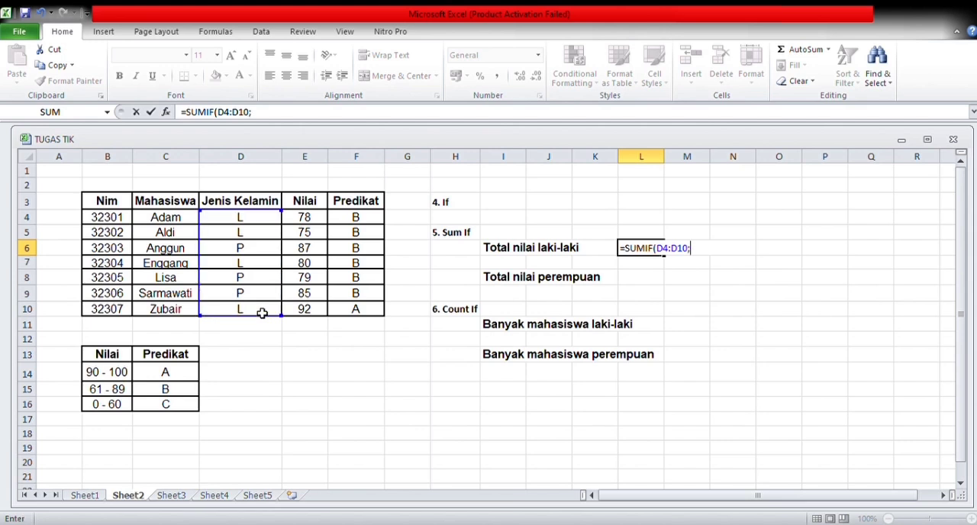
text("L";)
Complete the L6 SUMIF formula with the criterion "L" and the Nilai scores E4:E10 as the sum range.
click(304, 221)
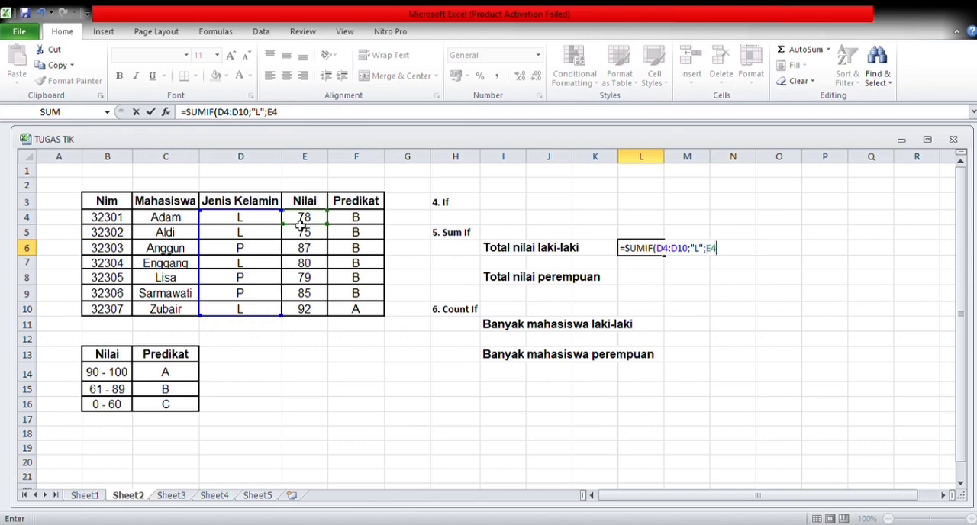
click(300, 263)
click(302, 278)
key(BackSpace)
key(BackSpace)
drag(311, 220, 319, 307)
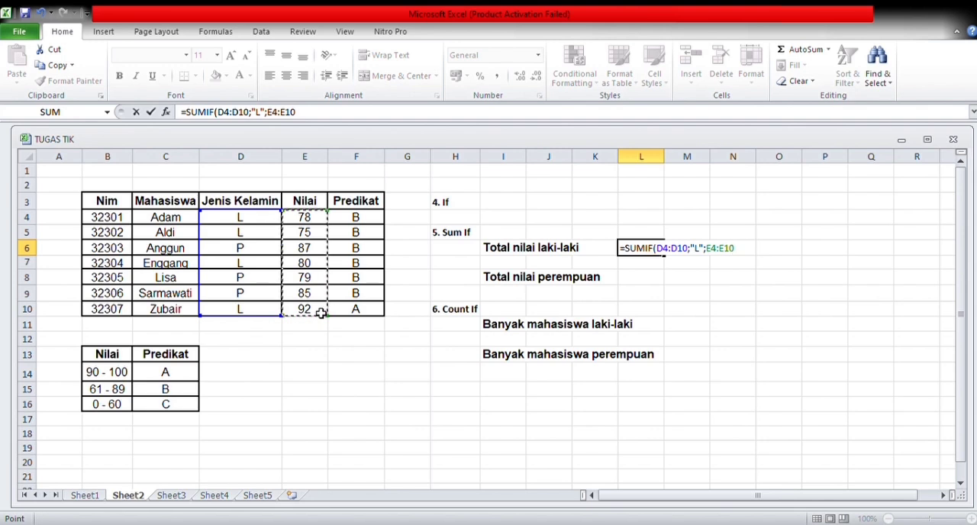
key(Return)
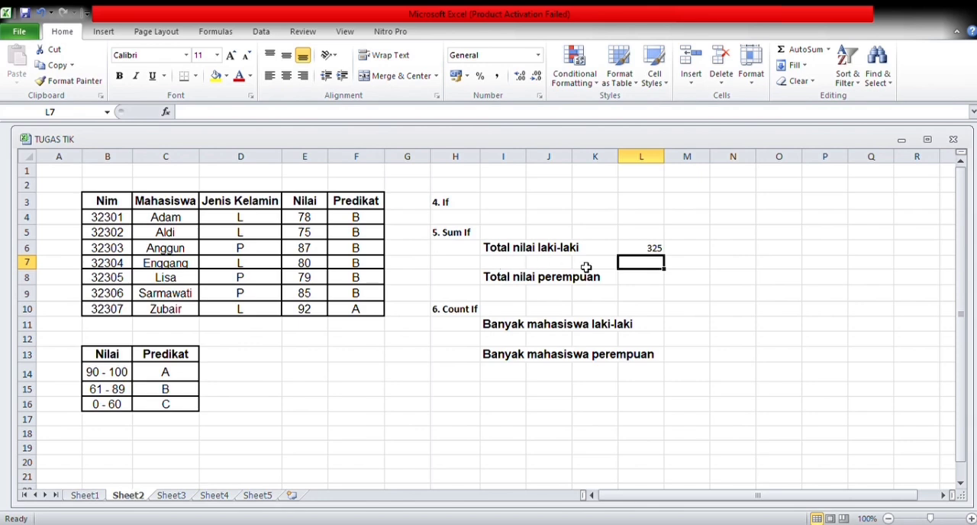
Begin a SUMIF formula in L8 for Total nilai perempuan with D4:D10 as the criteria range.
click(631, 284)
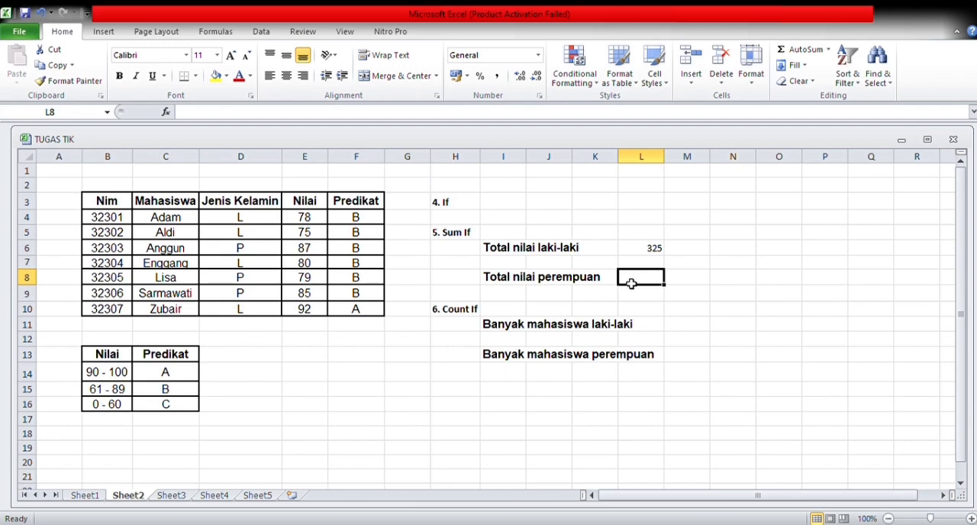
text(=S)
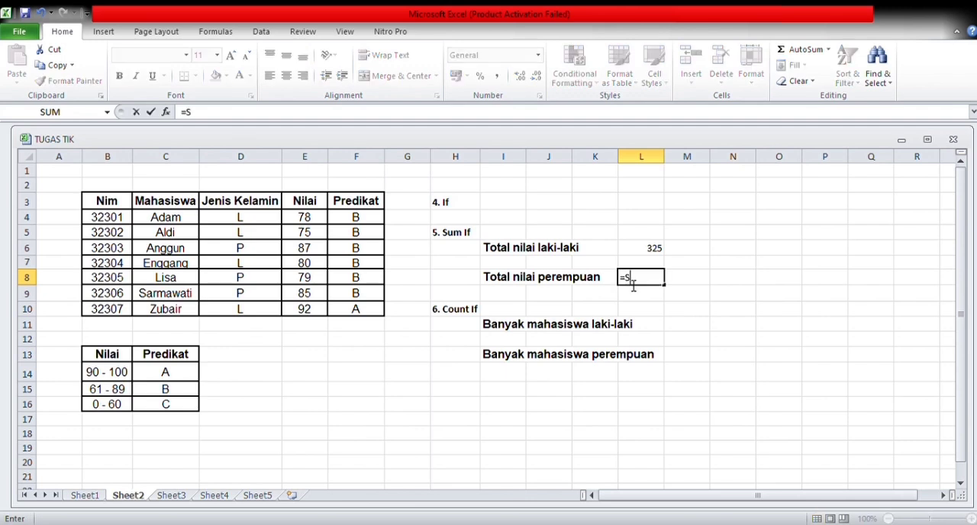
text(UMIF()
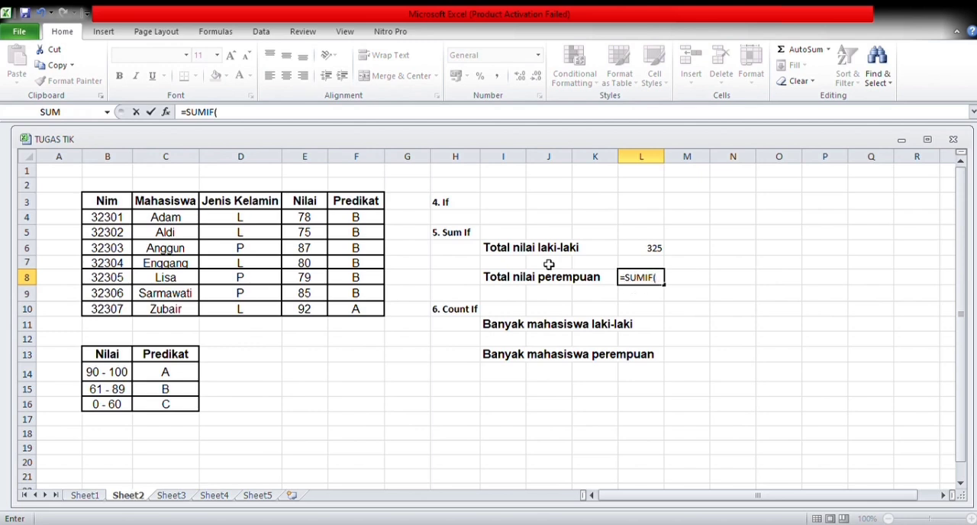
click(243, 220)
drag(245, 221, 244, 310)
text(;)
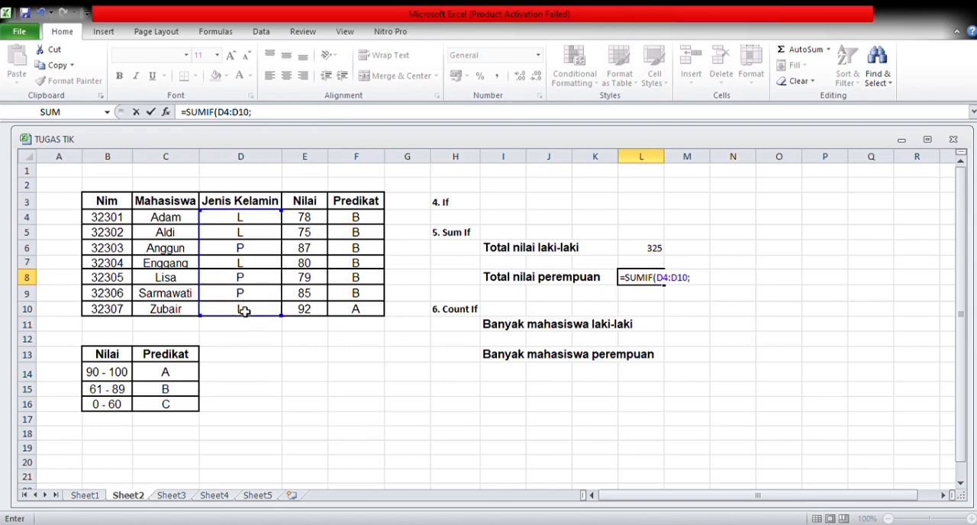
text("P";)
Complete the L8 SUMIF formula with the criterion "P" and the Nilai scores E4:E10 as the sum range.
click(295, 218)
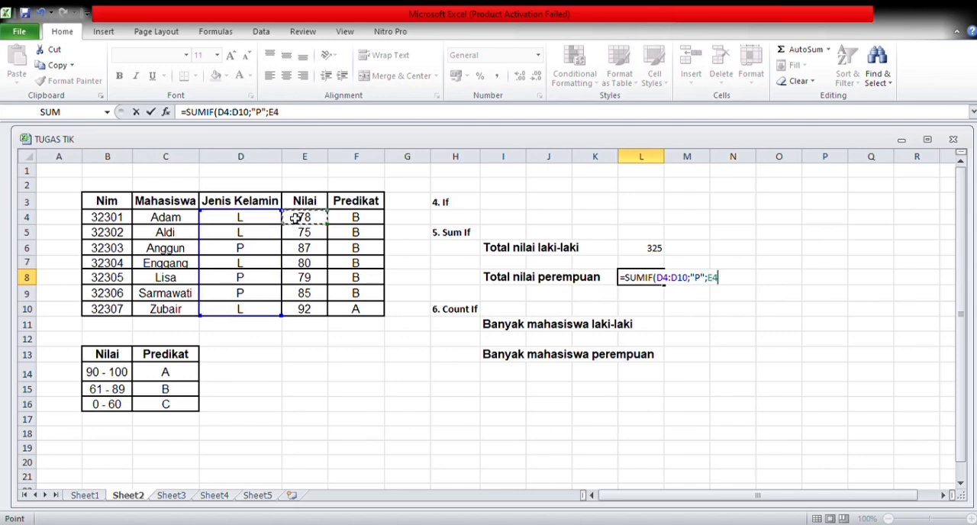
click(300, 233)
key(BackSpace)
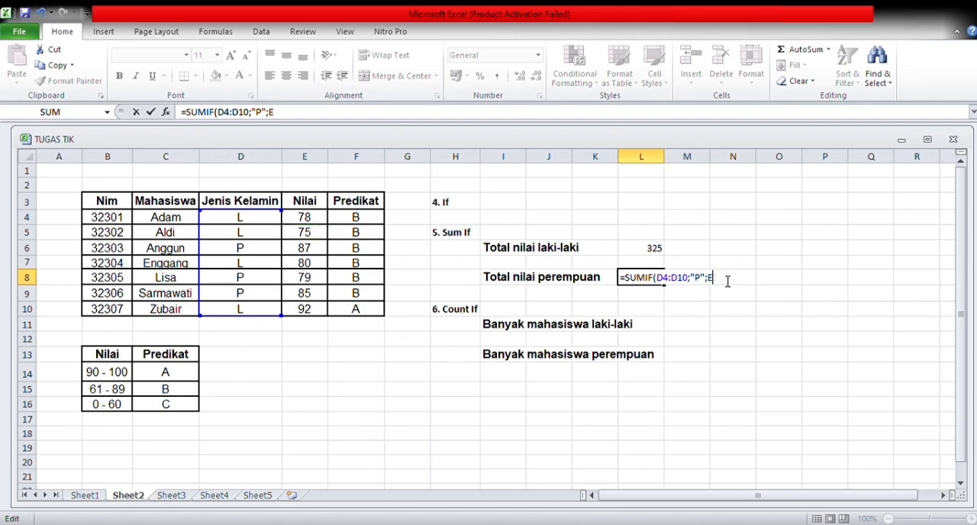
key(BackSpace)
drag(319, 221, 326, 310)
key(Return)
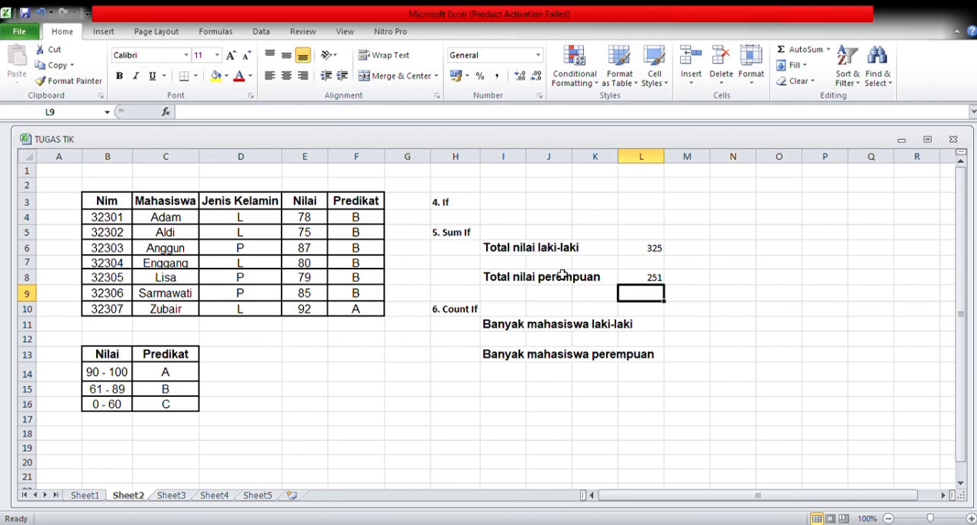
Begin a COUNTIF formula in M11 for Banyak mahasiswa laki-laki over the Jenis Kelamin range D4:D10.
click(469, 314)
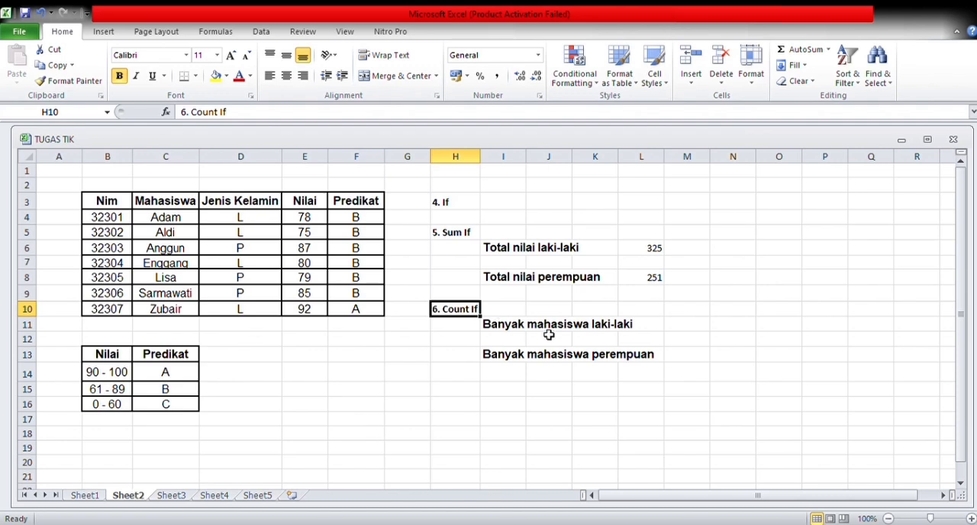
click(676, 330)
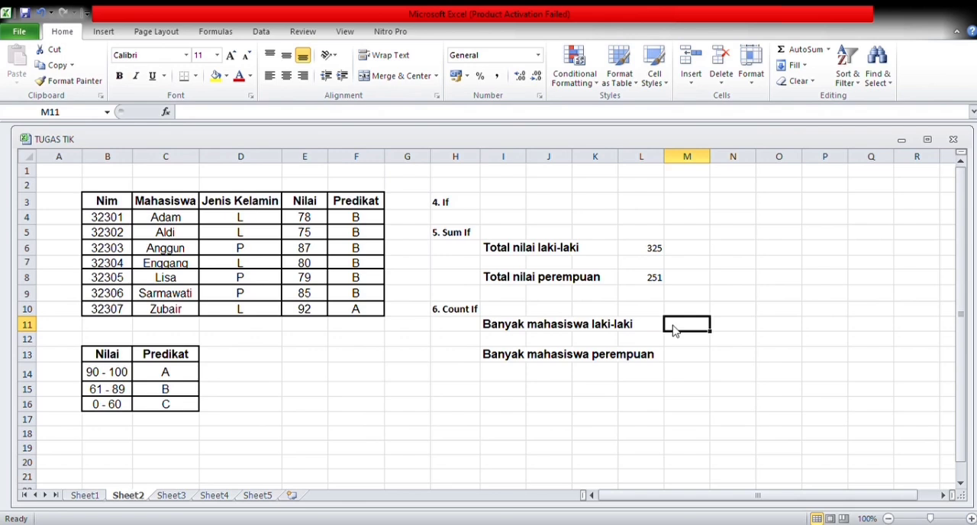
text(=)
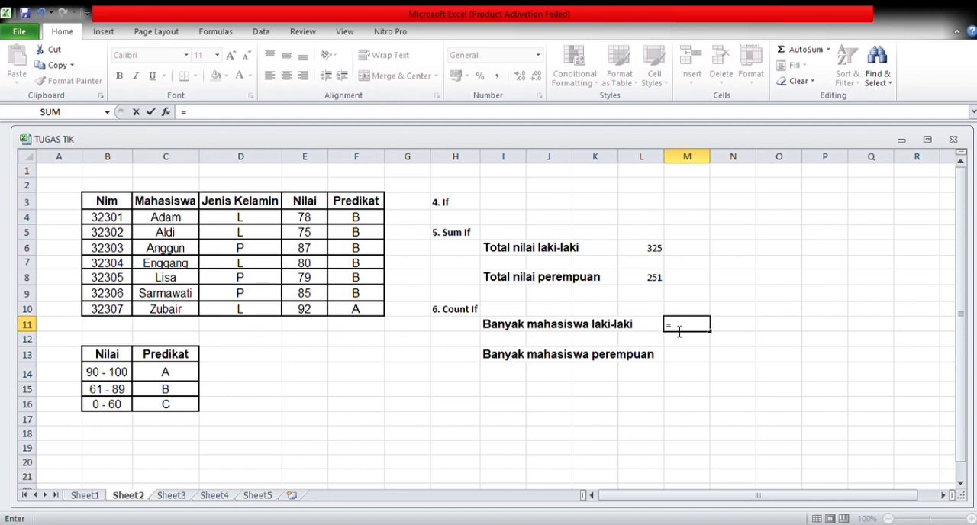
text(COUNTIF()
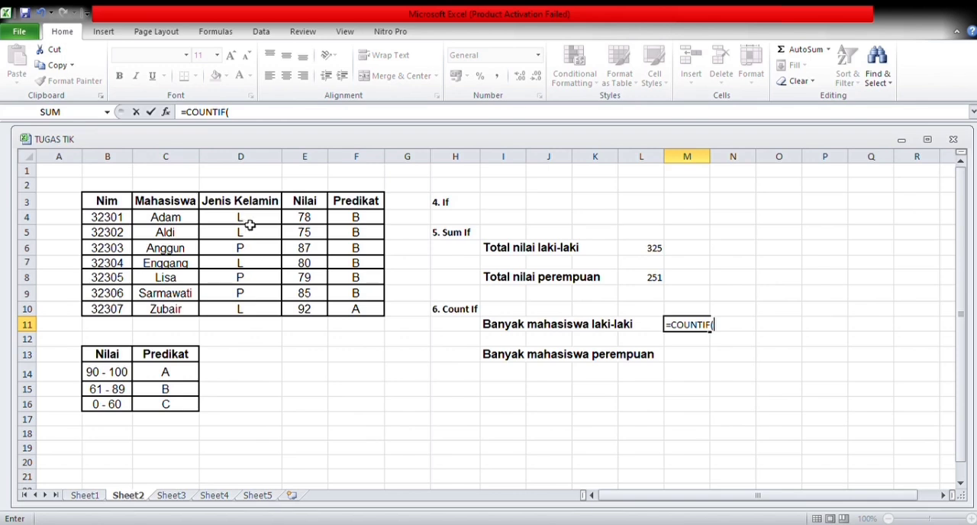
click(227, 223)
drag(227, 224, 239, 313)
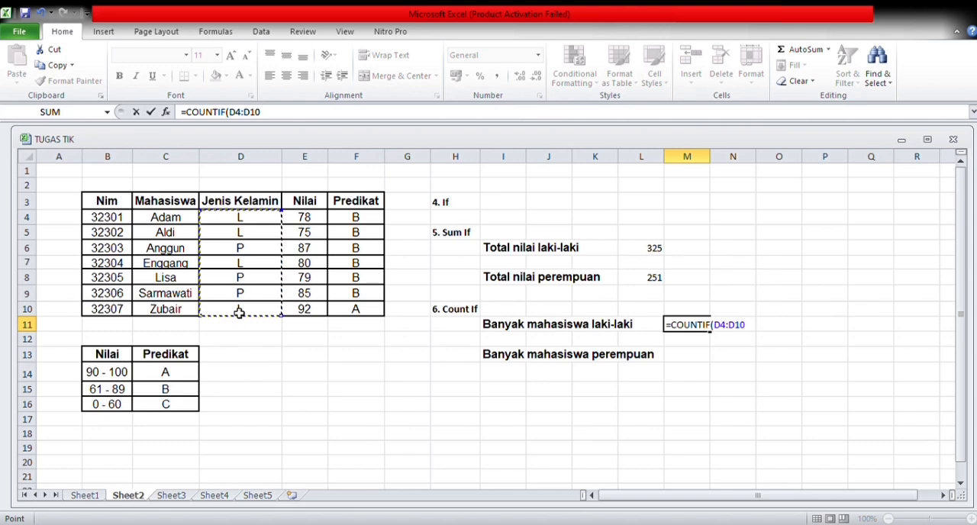
Finish the M11 COUNTIF formula with the criterion "L".
text(;"L")
key(Return)
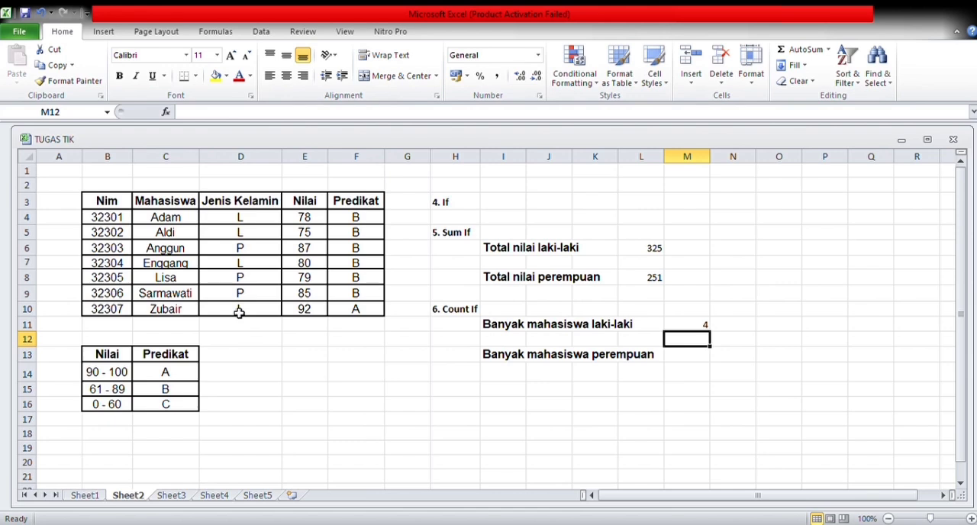
Enter a COUNTIF formula in M13 for Banyak mahasiswa perempuan over D4:D10 with the criterion "P".
click(676, 357)
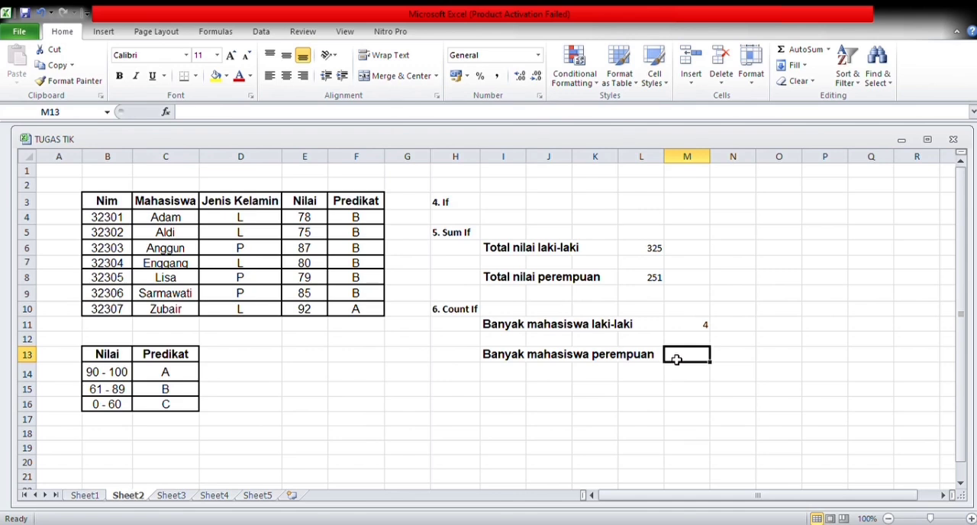
text(=)
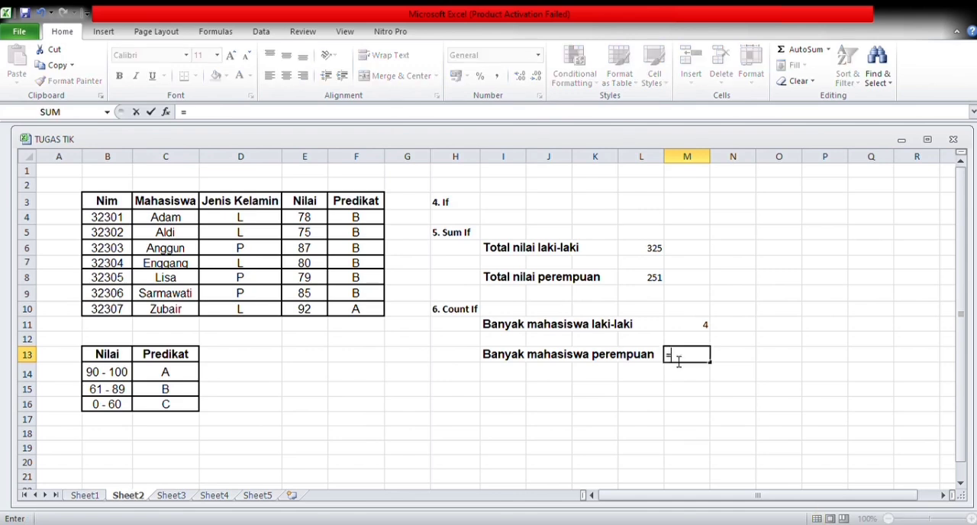
text(COUNTIF)
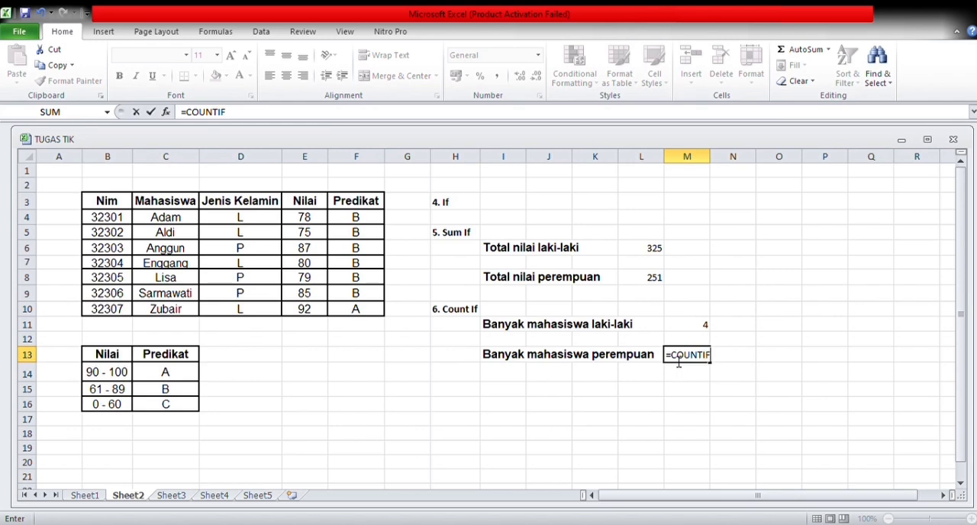
text(()
click(247, 220)
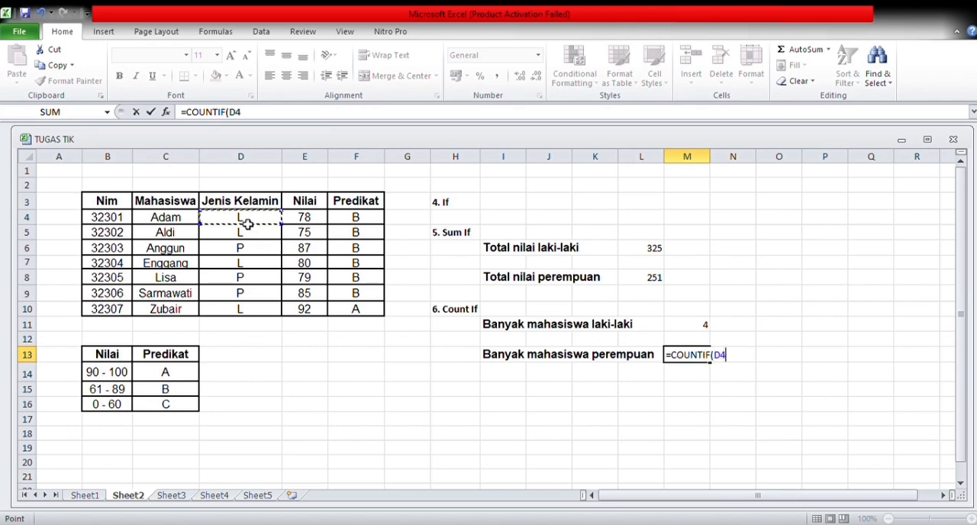
drag(247, 223, 254, 313)
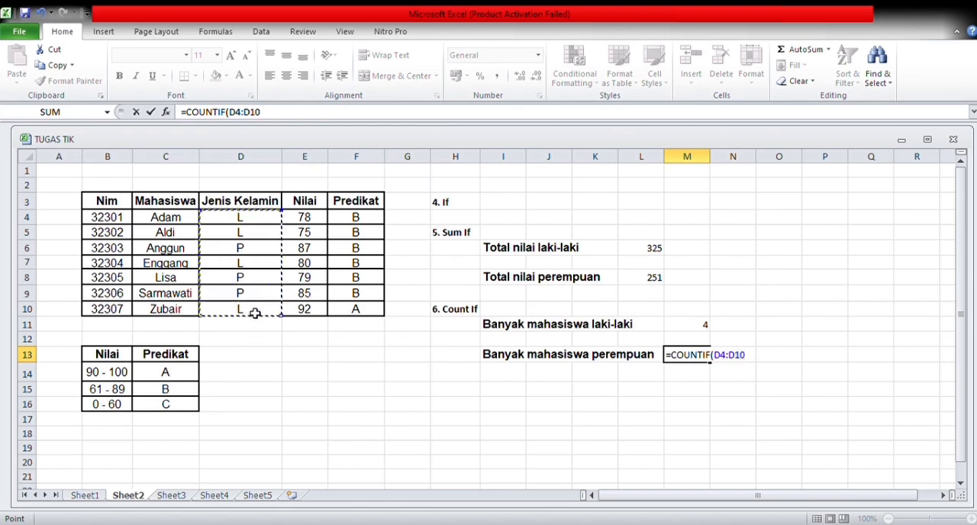
text(;")
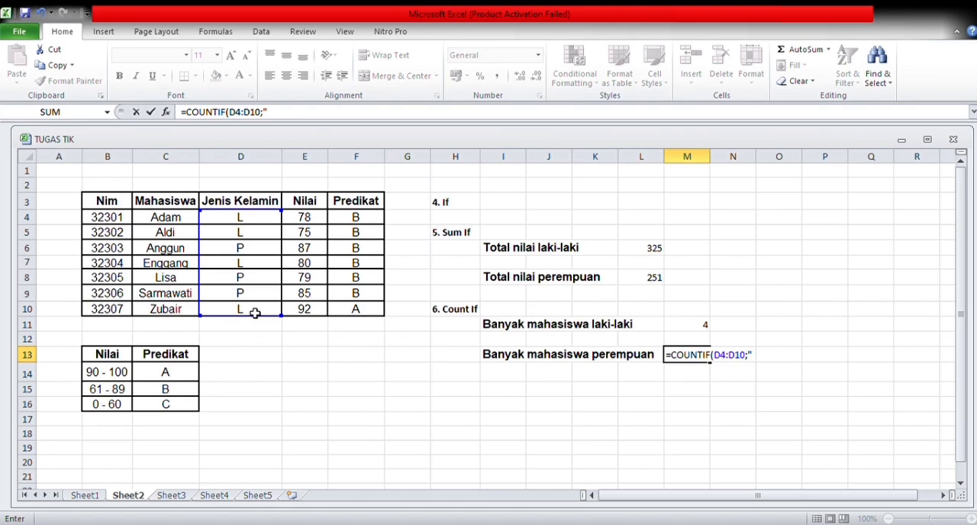
text(P")
key(Return)
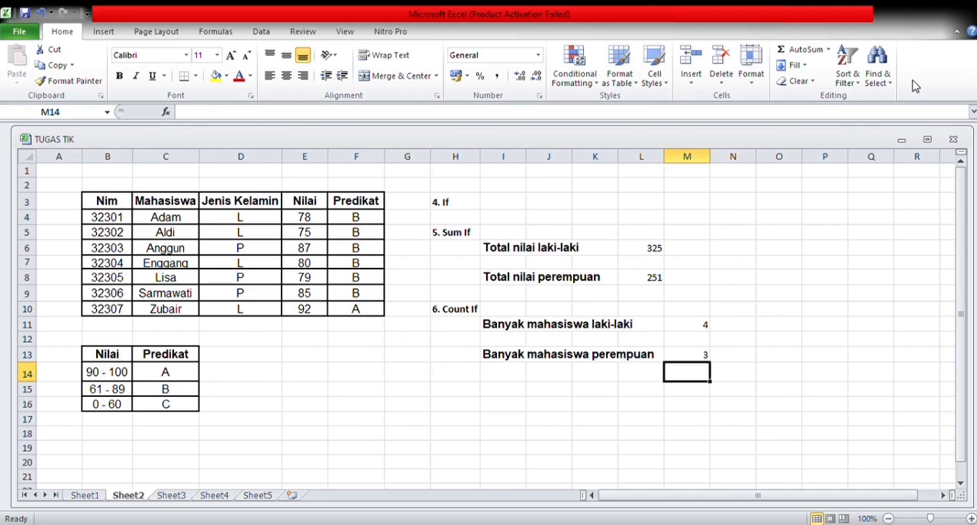
On Sheet3, enter a PROPER formula in E2 that converts the text in B2.
key(ctrl+Page_Down)
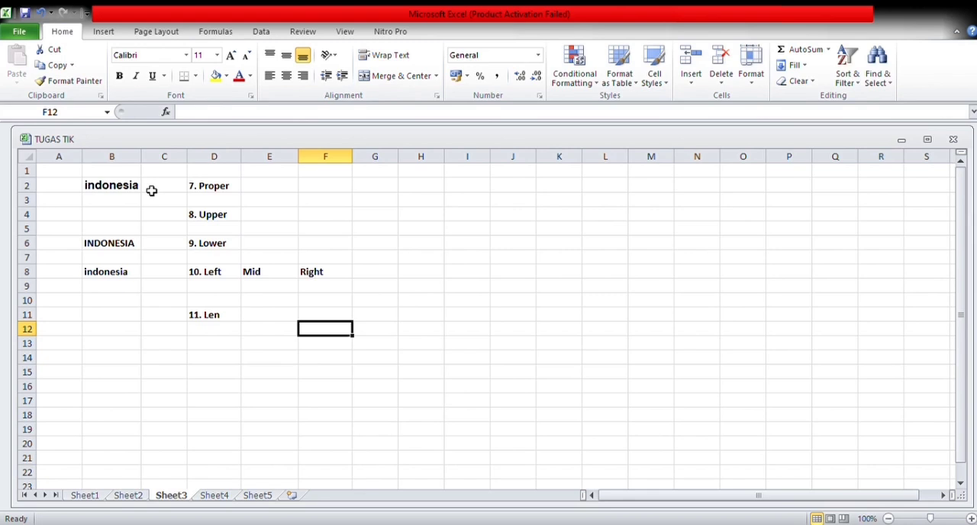
click(254, 186)
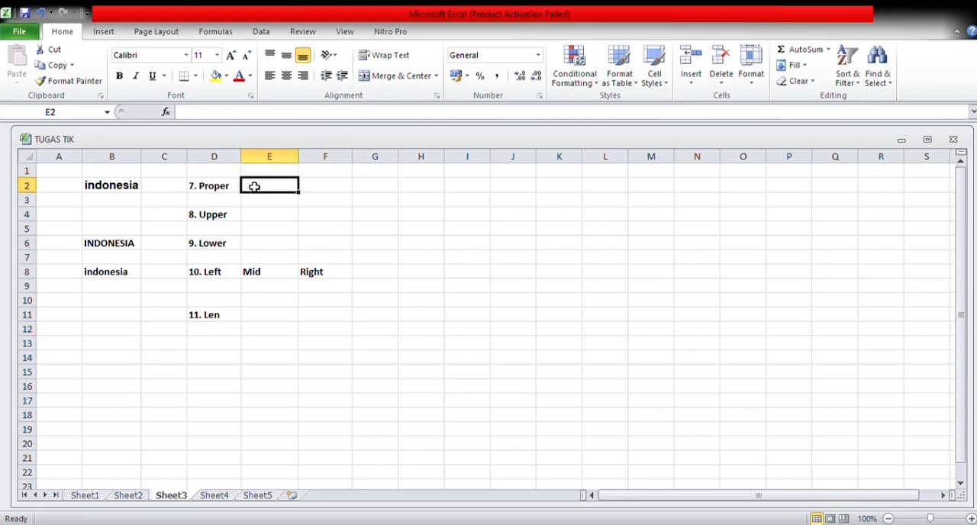
text(=P)
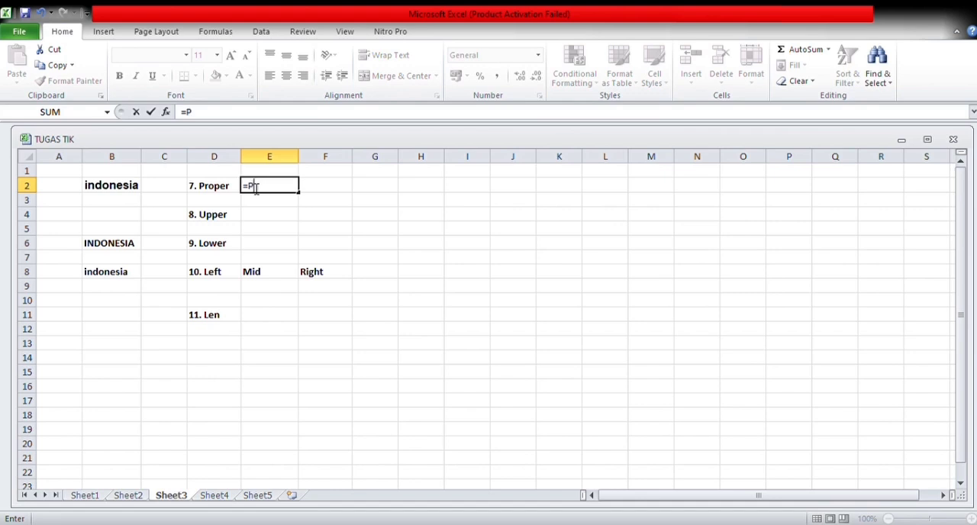
text(ROPER()
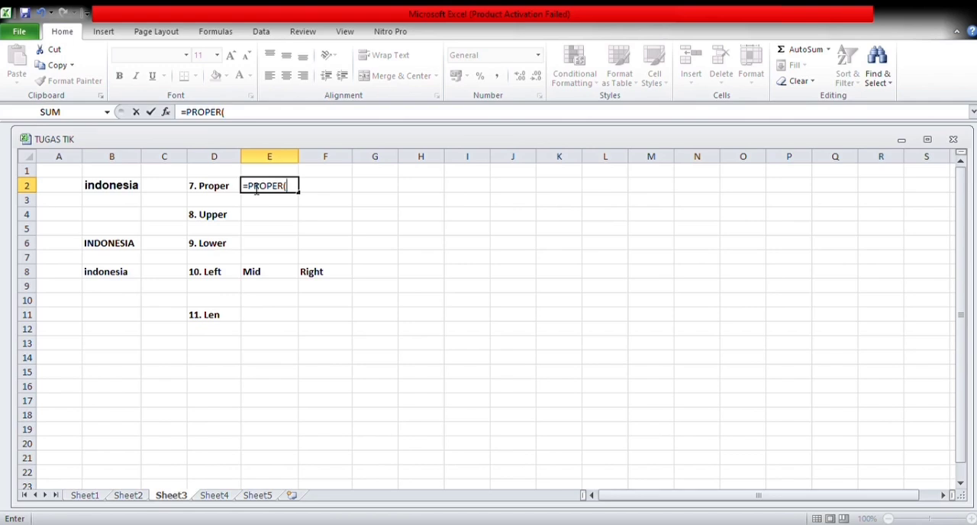
click(127, 190)
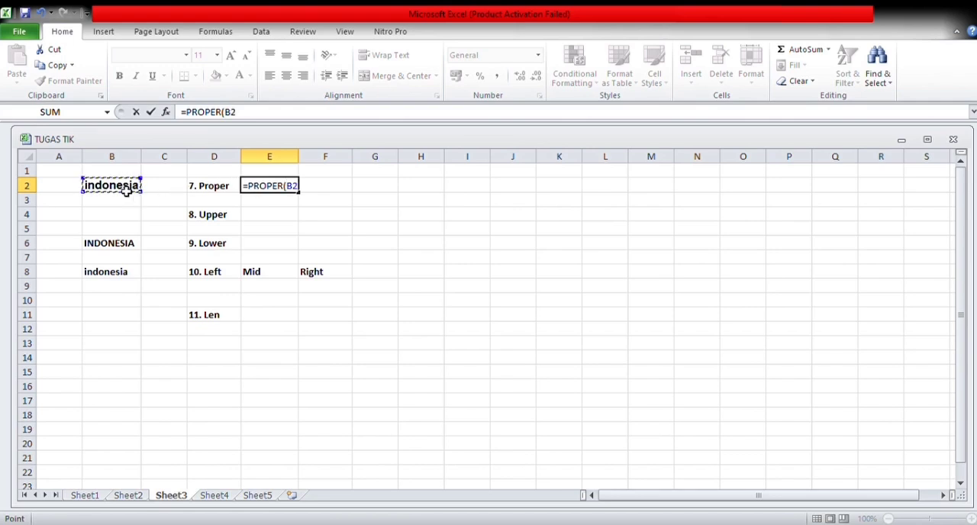
key(Return)
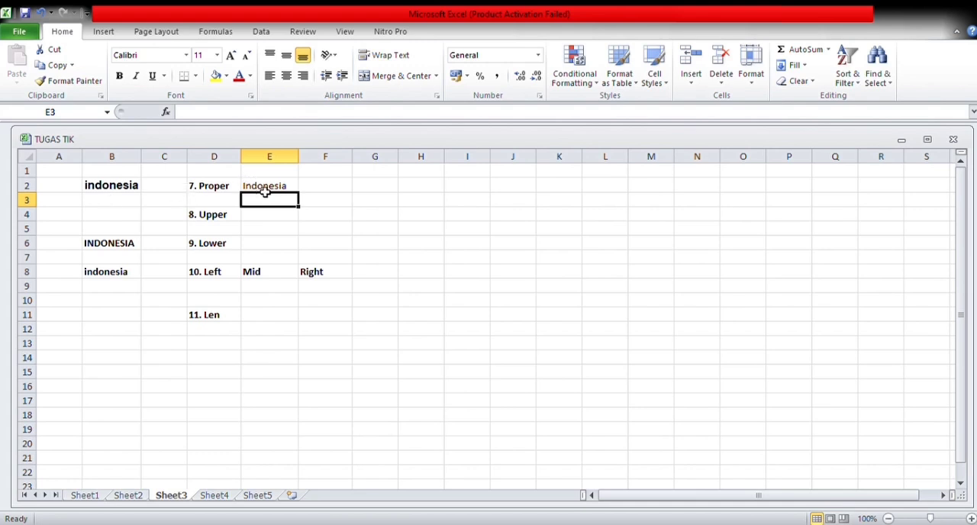
Enter an UPPER formula in E4 that converts the text in B2 to capitals.
click(261, 219)
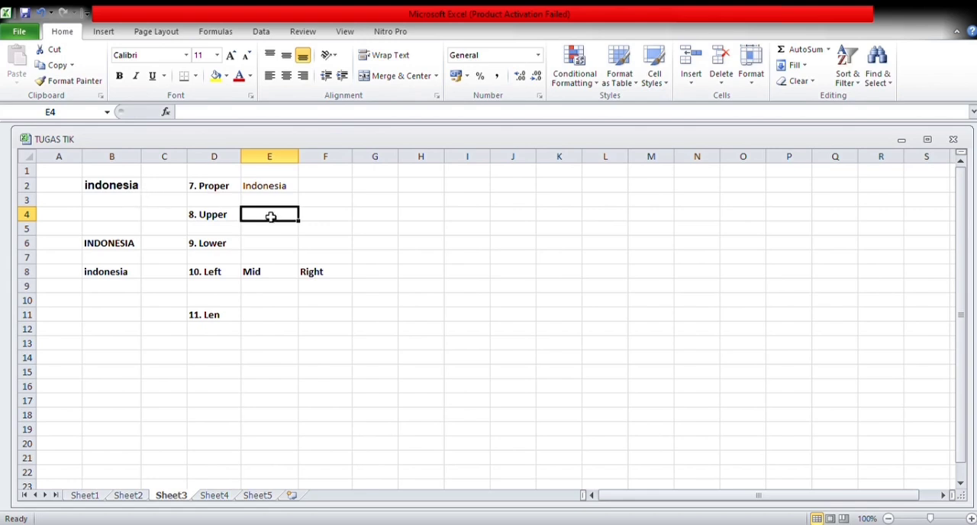
text(=)
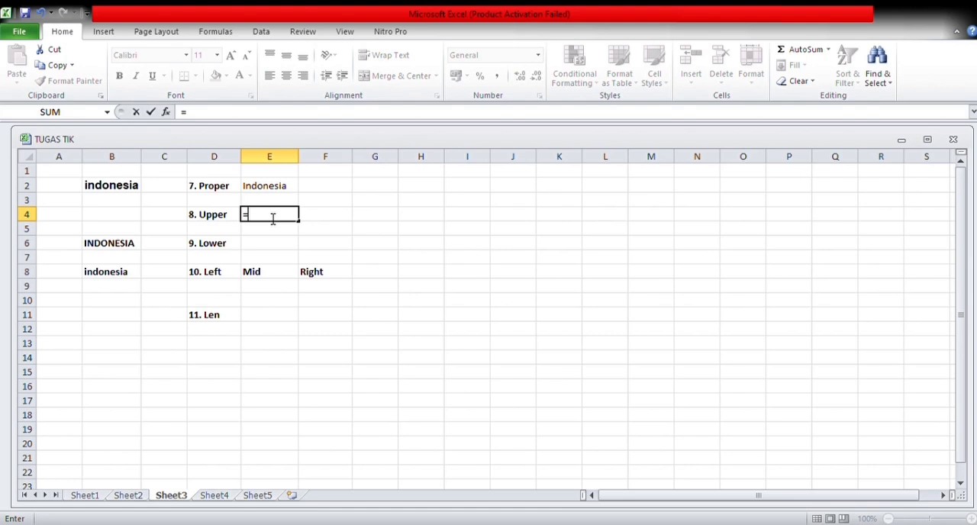
text(UPPER()
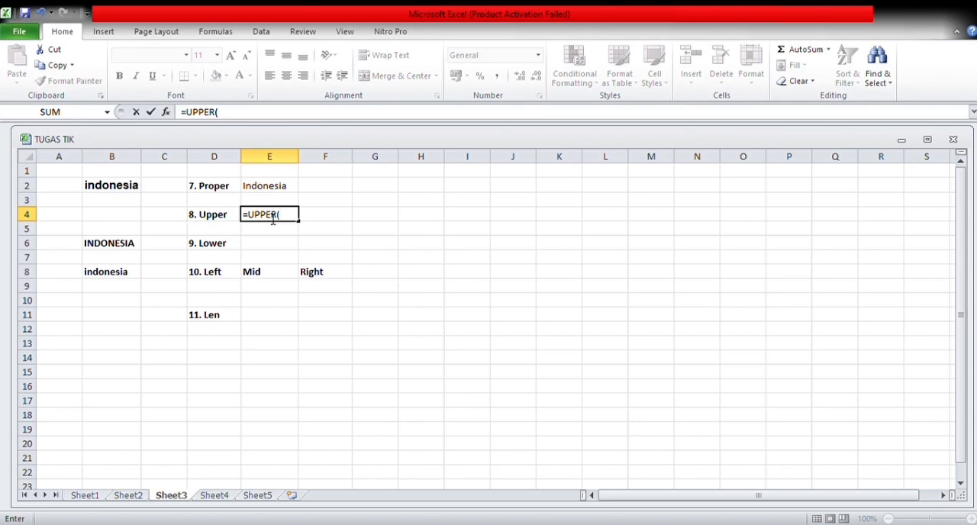
click(130, 192)
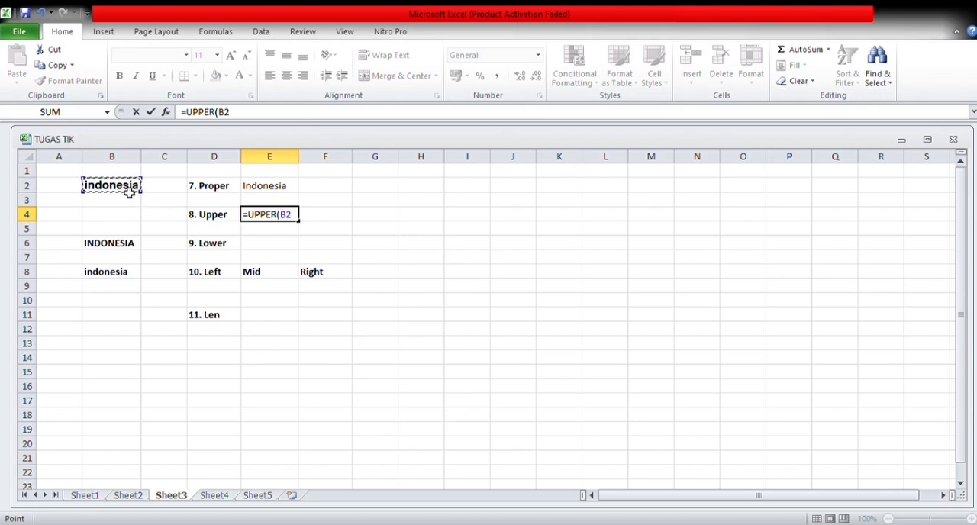
key(Return)
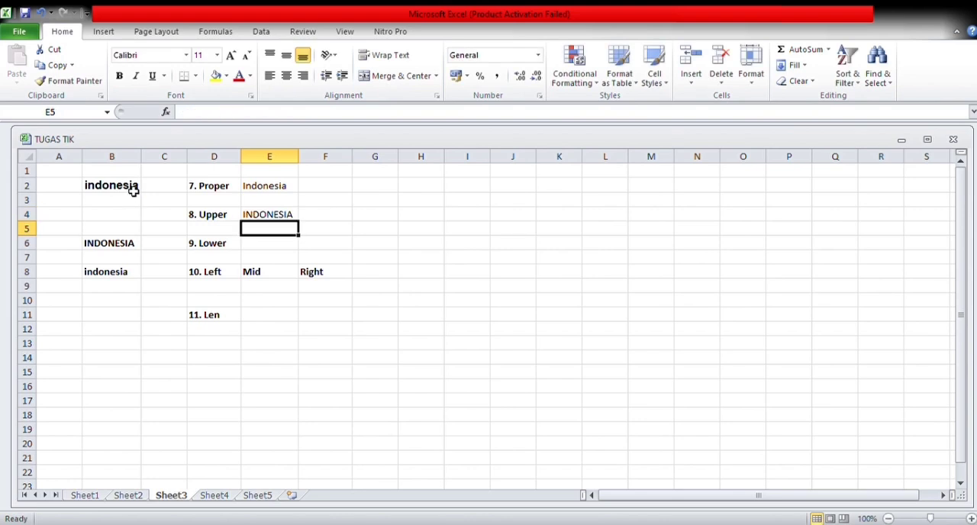
Enter a LOWER formula in E6 that converts the text in B6 to lowercase.
click(268, 248)
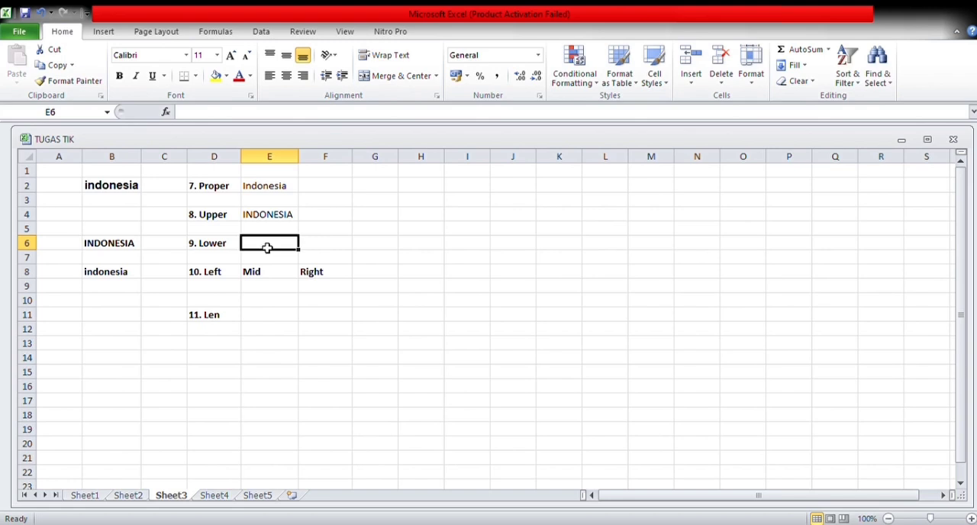
text(=)
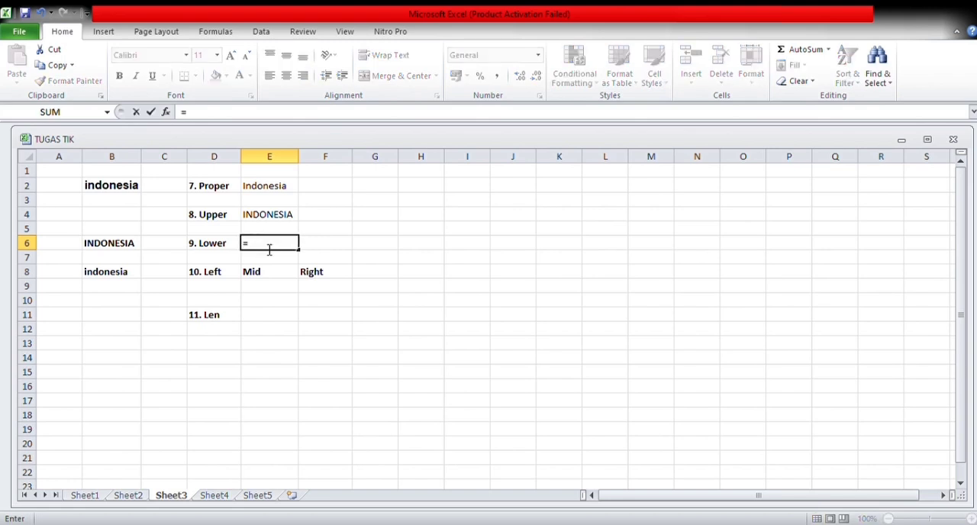
text(LOWER()
click(132, 250)
key(Return)
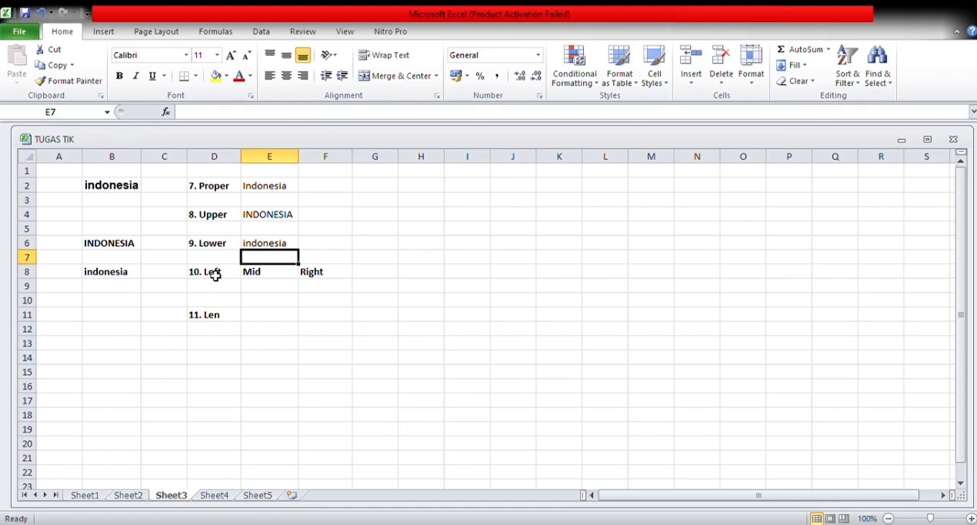
Enter a LEFT formula in D9 that extracts the first 3 characters of B8.
click(214, 293)
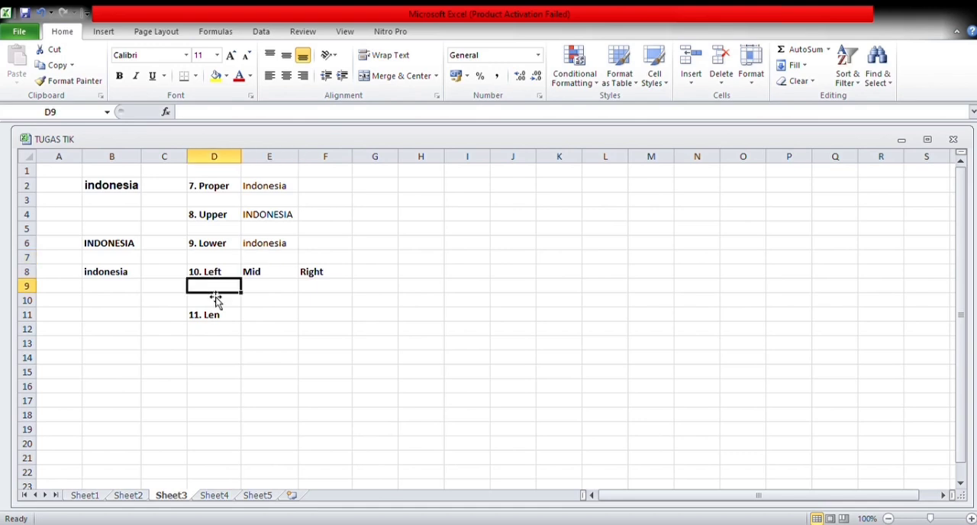
text(=LEF)
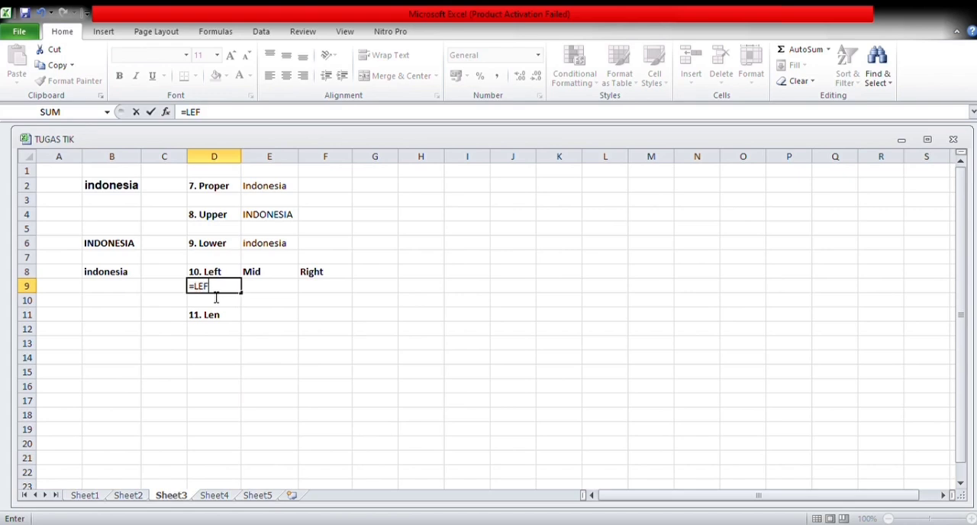
text(T()
click(121, 276)
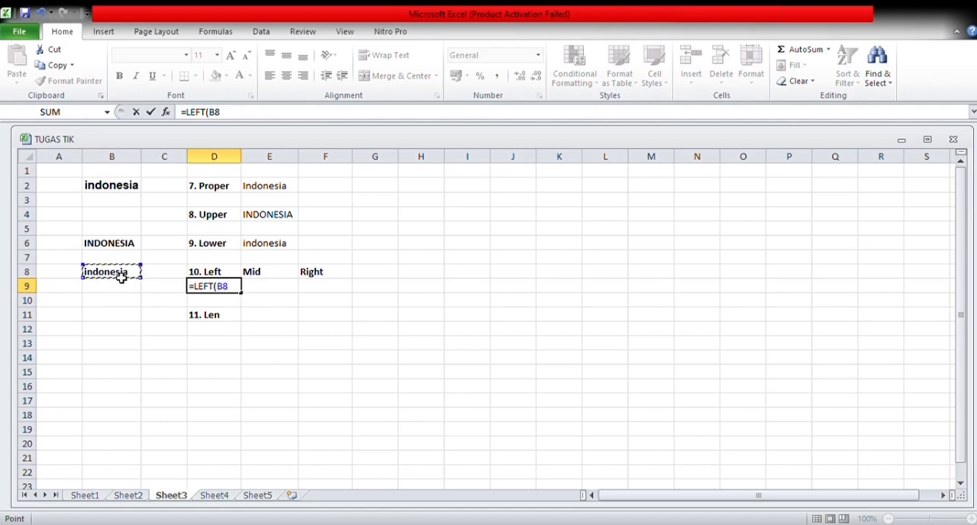
text(;3)
key(Return)
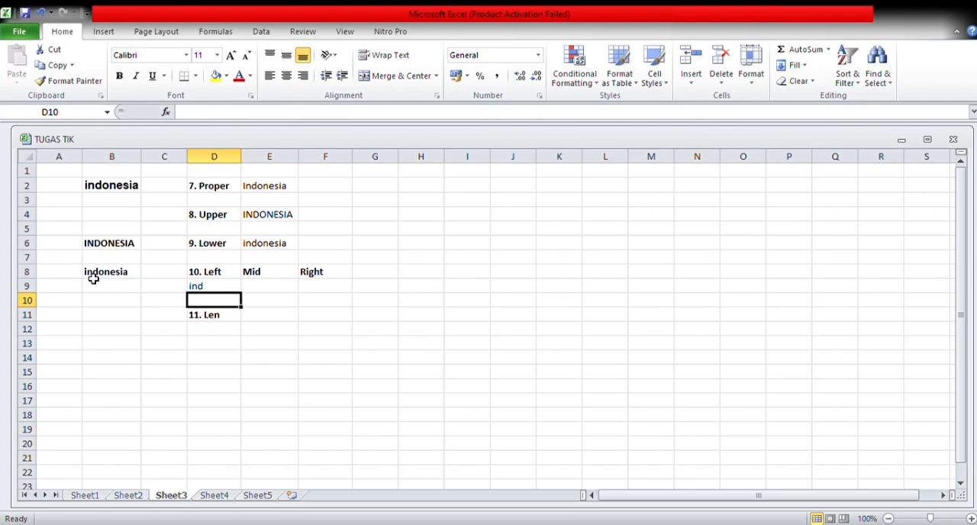
Enter a MID formula in E9 that extracts 3 characters from B8 starting at character 4.
click(261, 289)
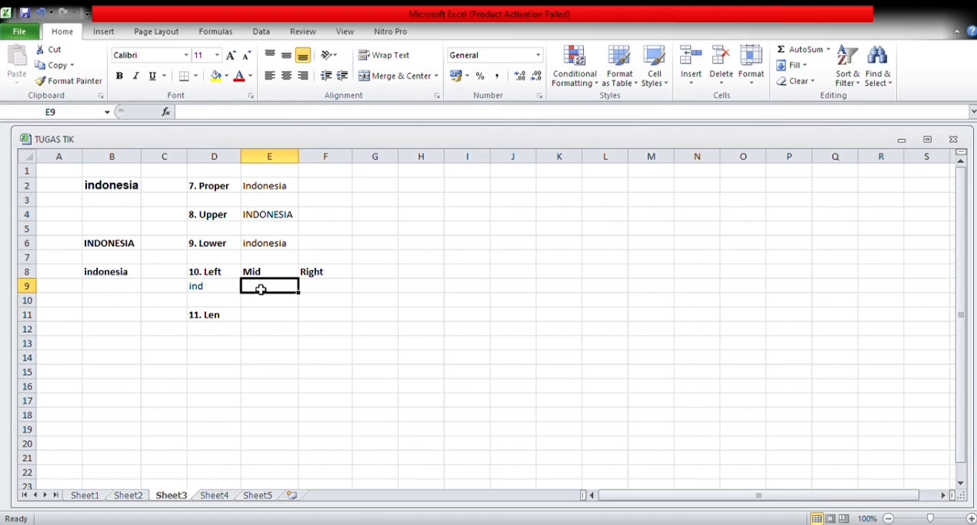
text(=)
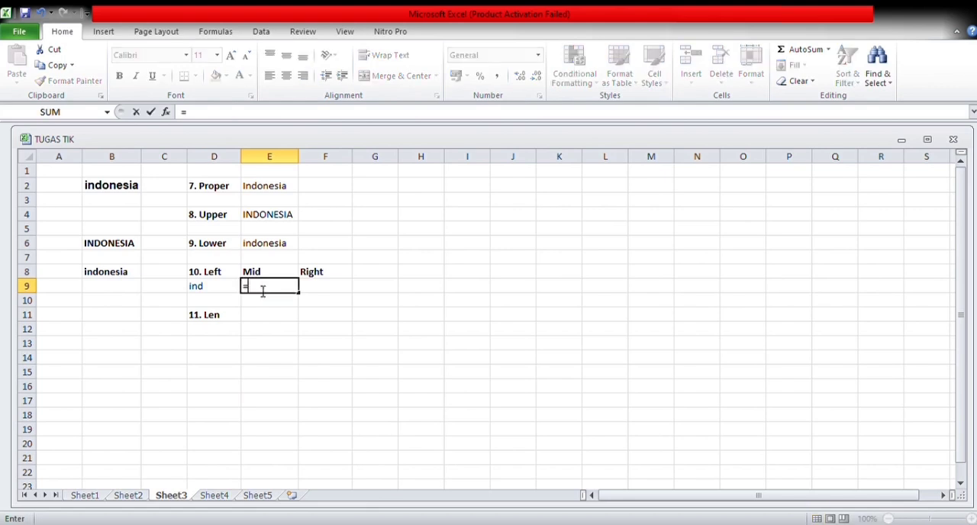
text(MID()
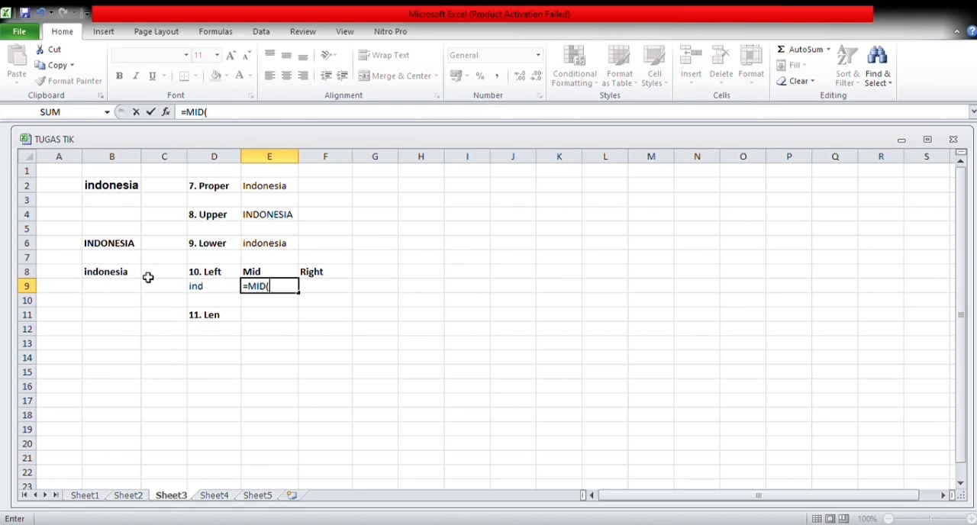
click(120, 276)
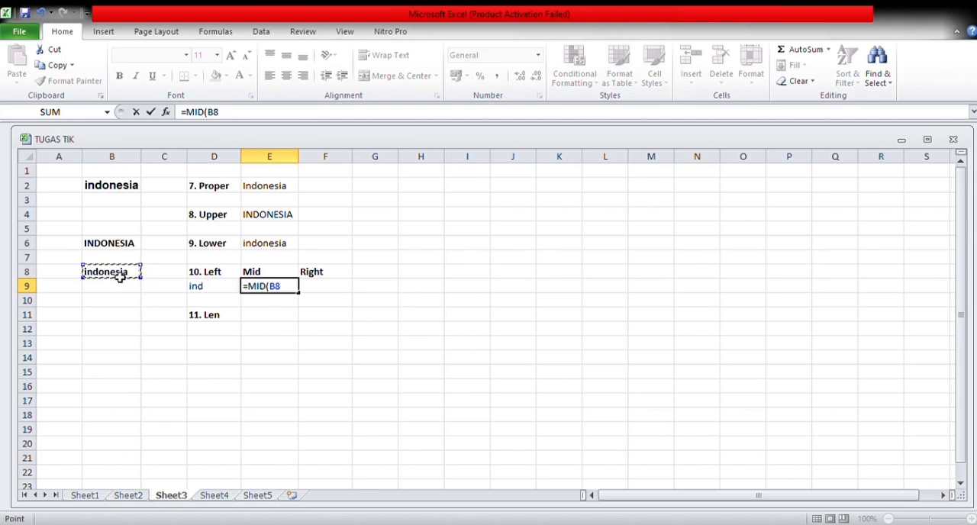
text(;)
text(4;)
text(3)
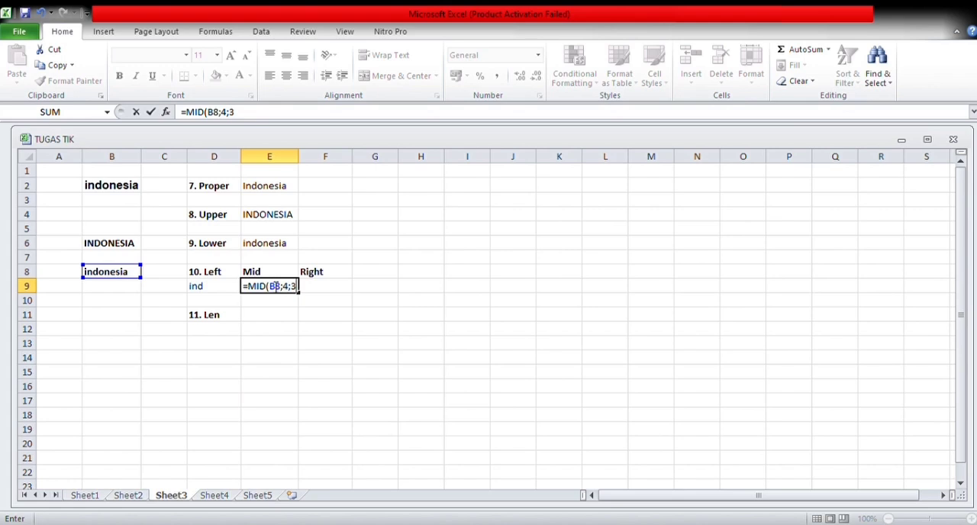
key(Return)
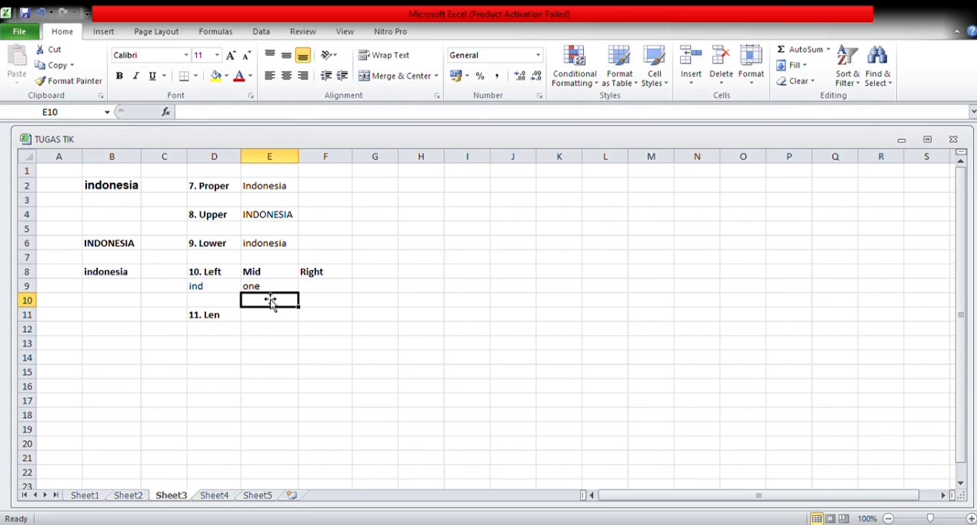
Enter a RIGHT formula in F9 that extracts the last 3 characters of B8.
click(310, 288)
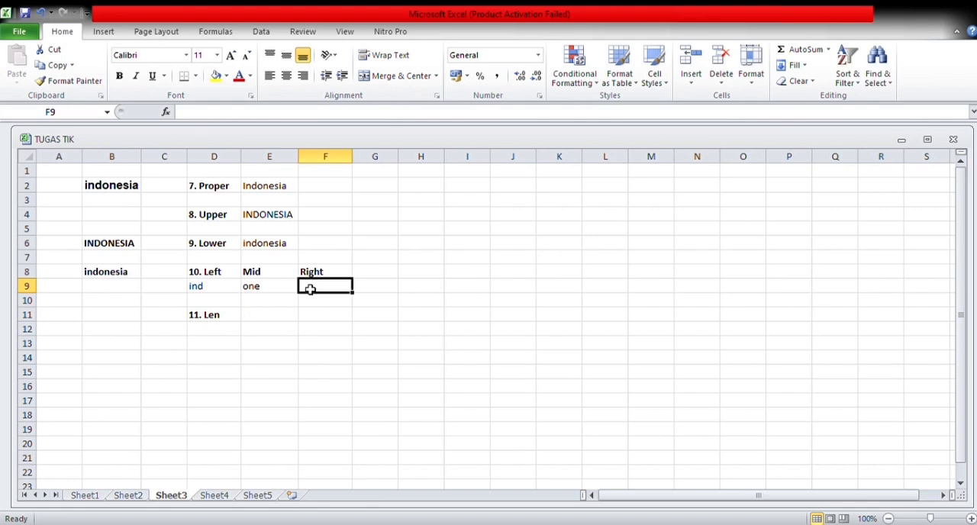
text(=R)
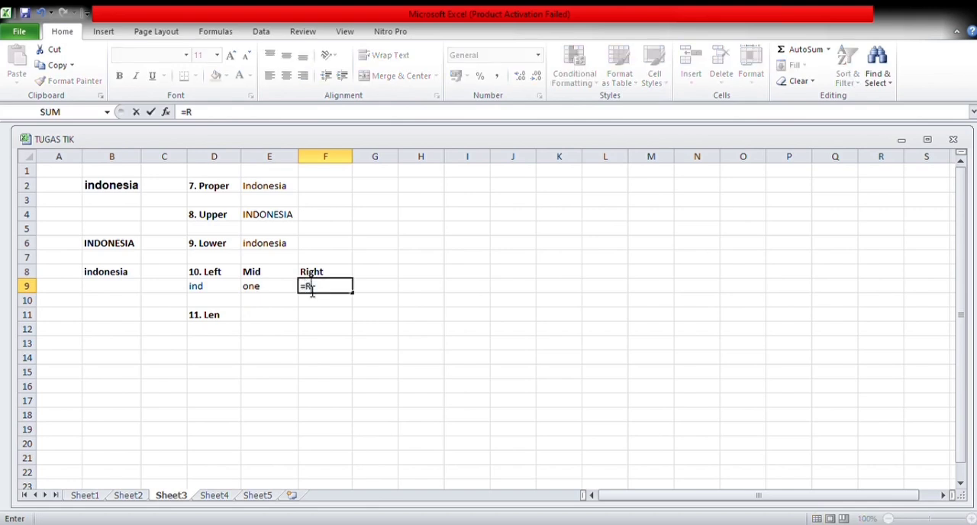
text(IGHT()
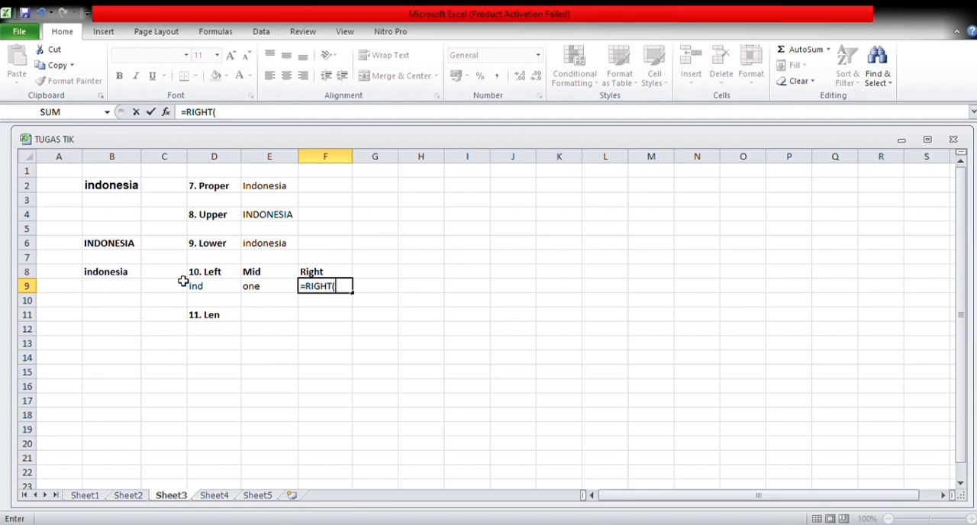
click(119, 275)
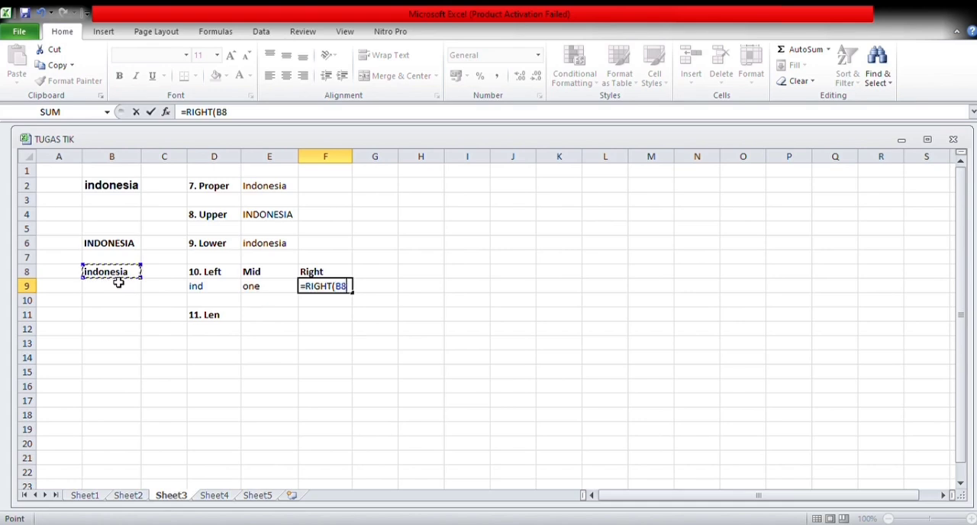
text(;3)
key(Return)
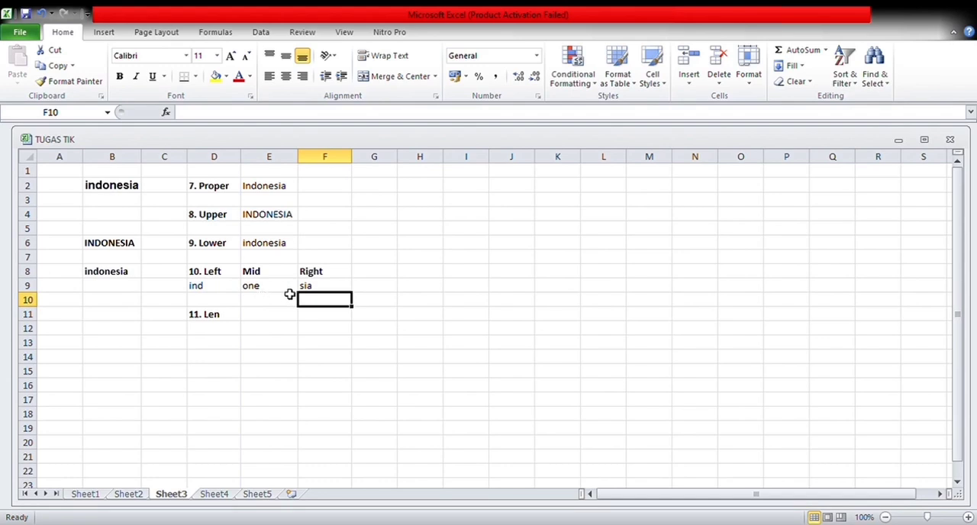
Enter a LEN formula in E11 that counts the characters of the text in B8.
click(232, 320)
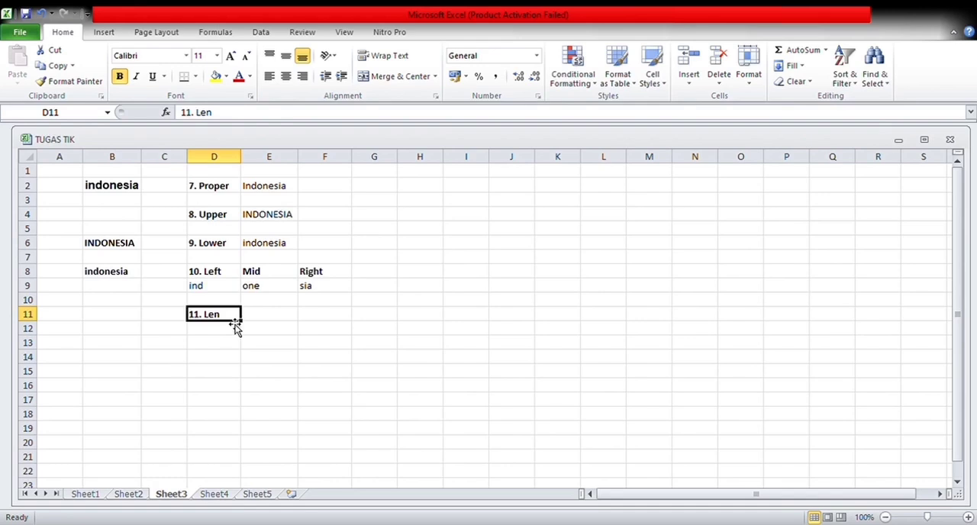
click(128, 276)
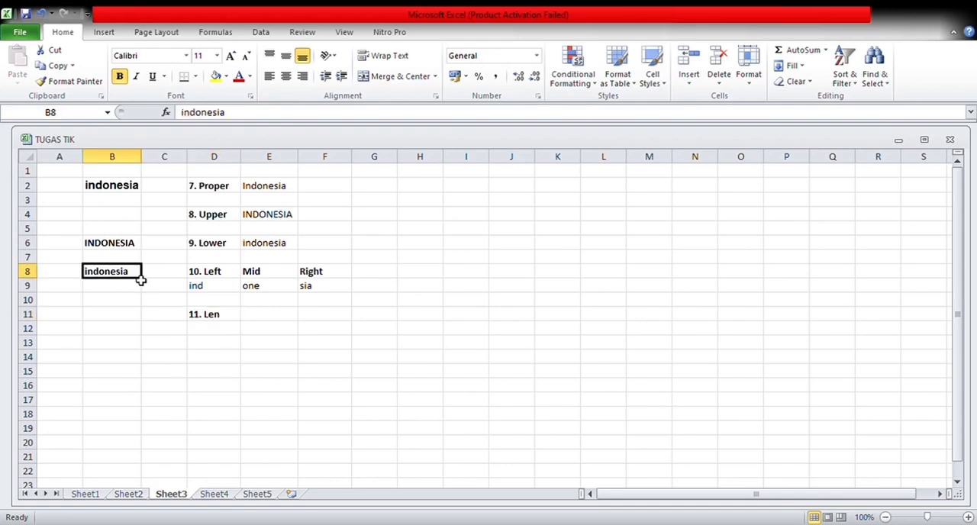
click(258, 321)
text(=)
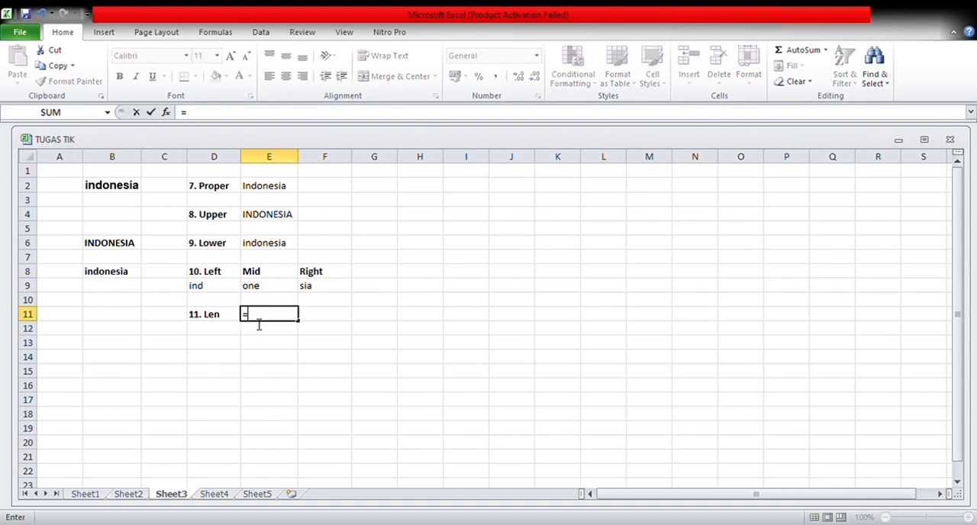
text(LEN()
click(112, 274)
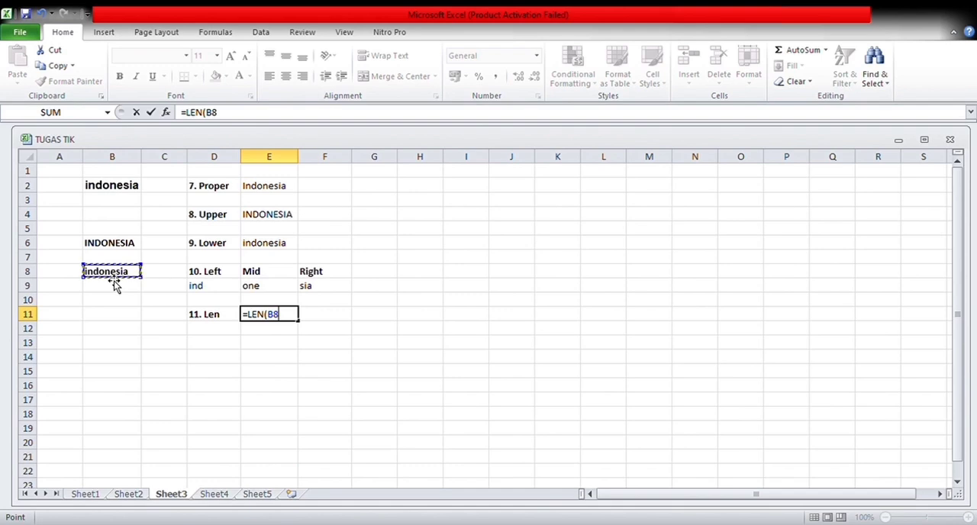
key(Return)
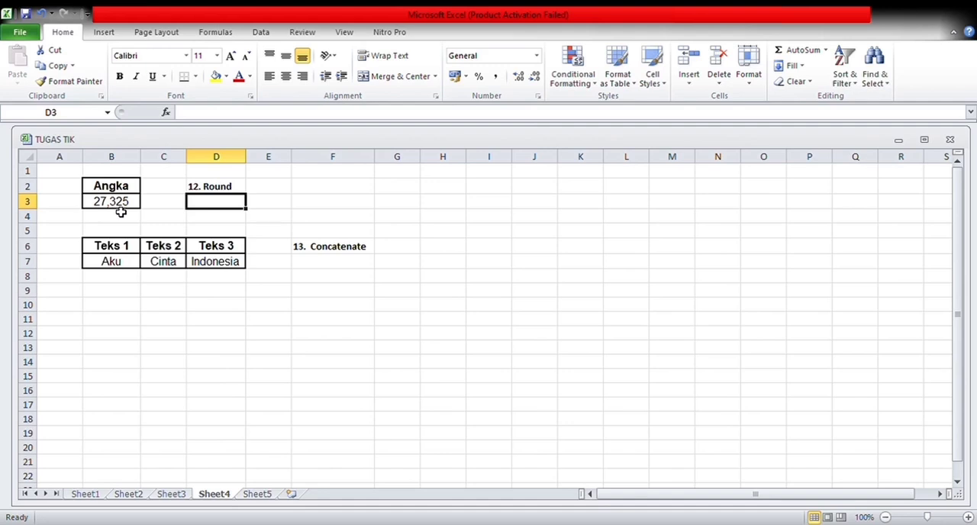
Enter a ROUND formula in E2 that rounds the number in B3 to 2 decimal places.
click(273, 192)
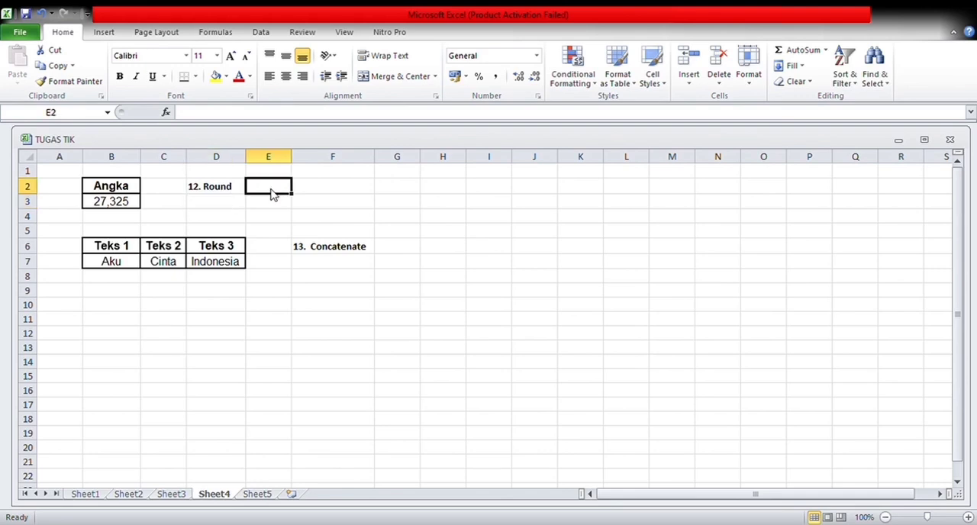
text(=R)
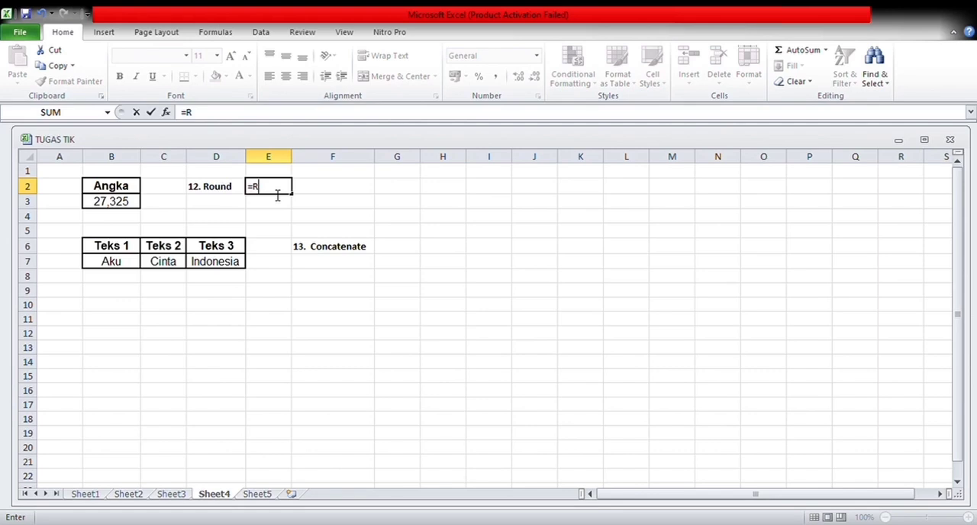
text(OUND()
click(127, 214)
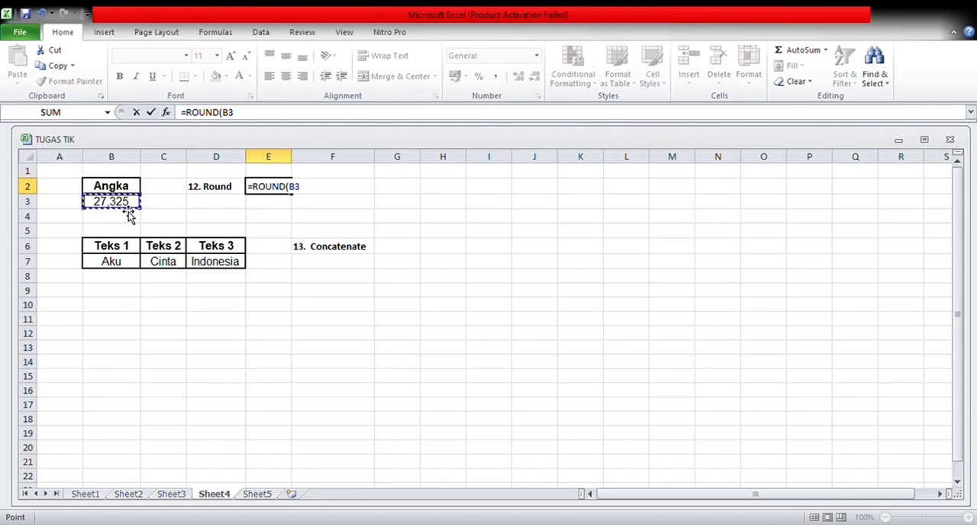
text(;)
text(2)
key(Return)
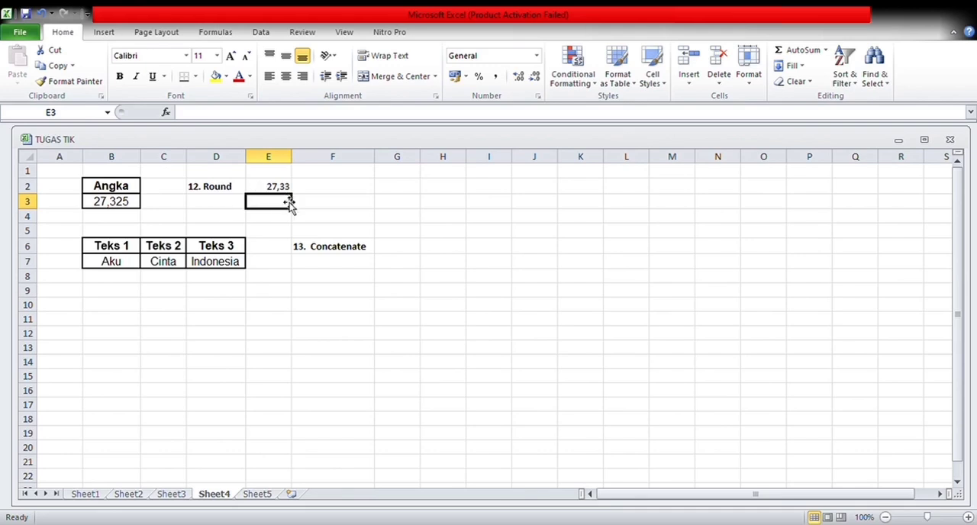
Enter a CONCATENATE formula in G6 that joins the texts in B7, C7 and D7.
click(328, 251)
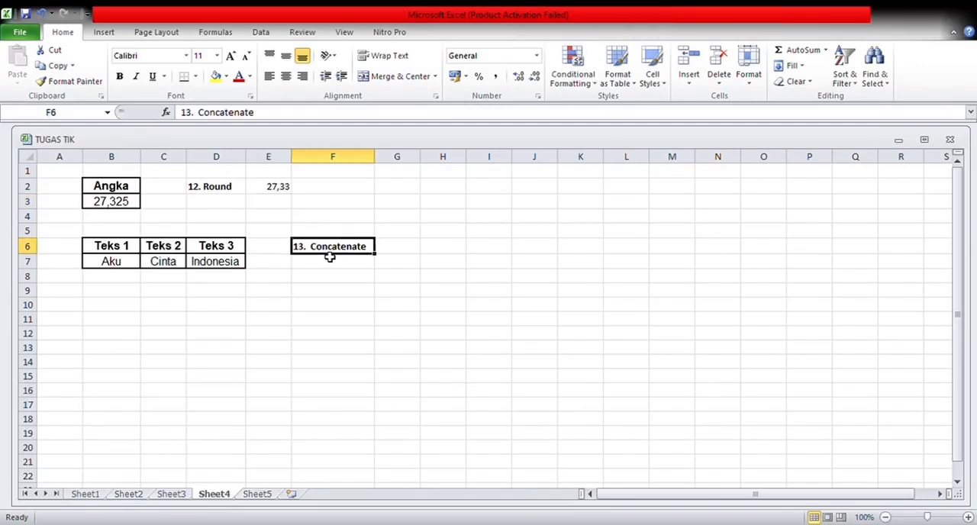
click(402, 249)
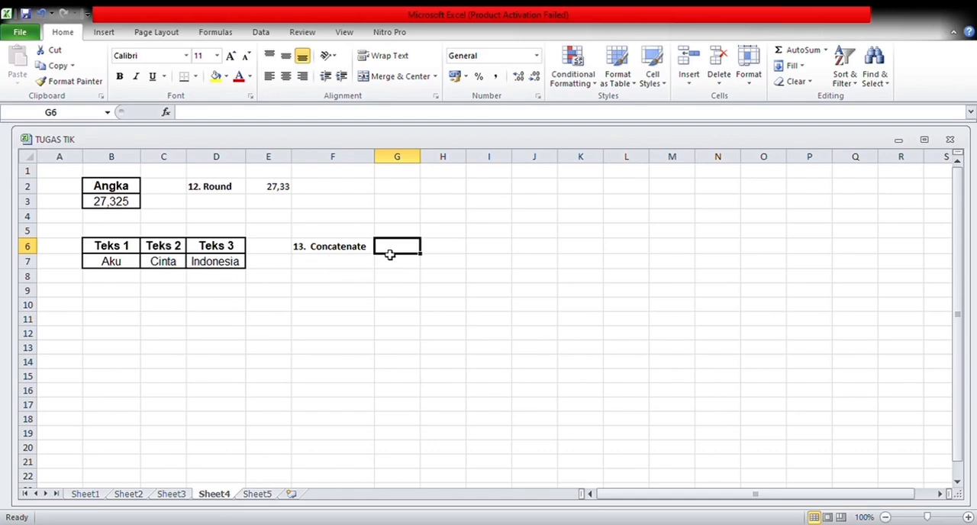
text(=)
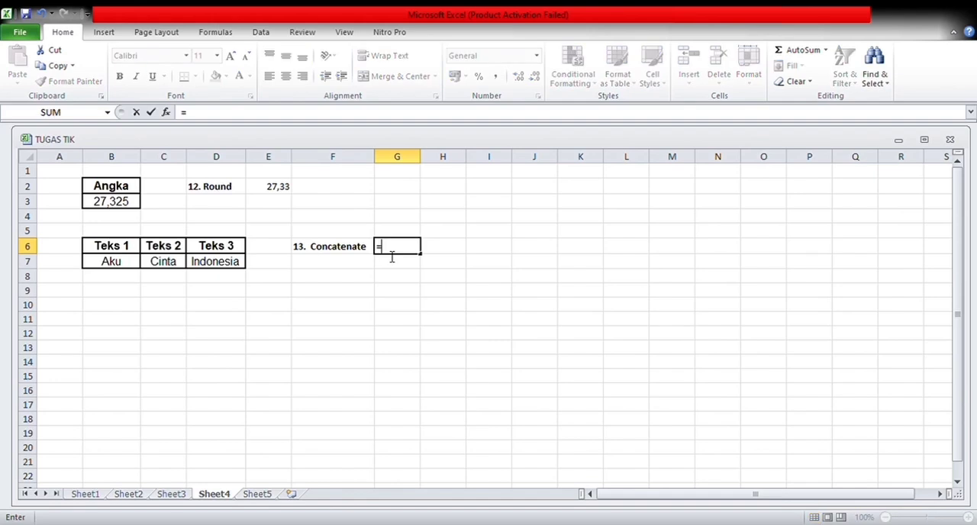
text(CONCA)
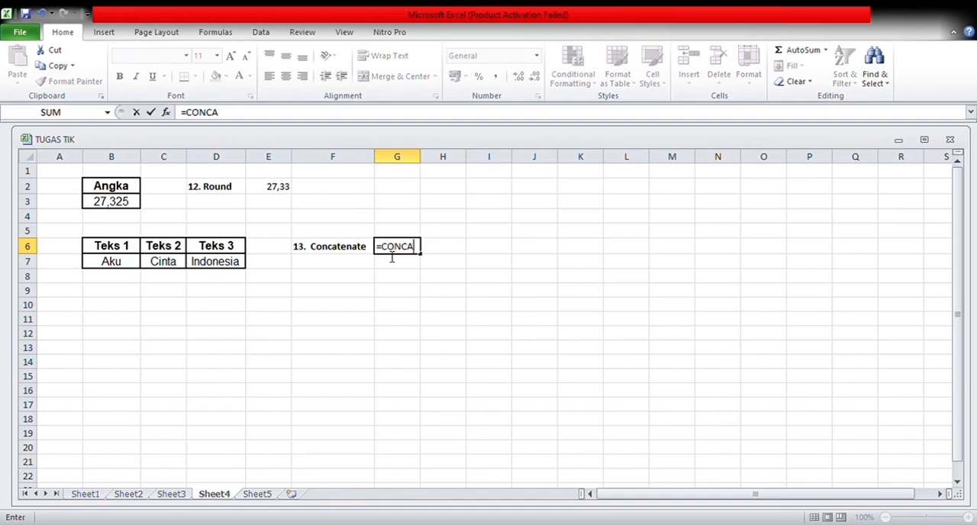
text(TENATE()
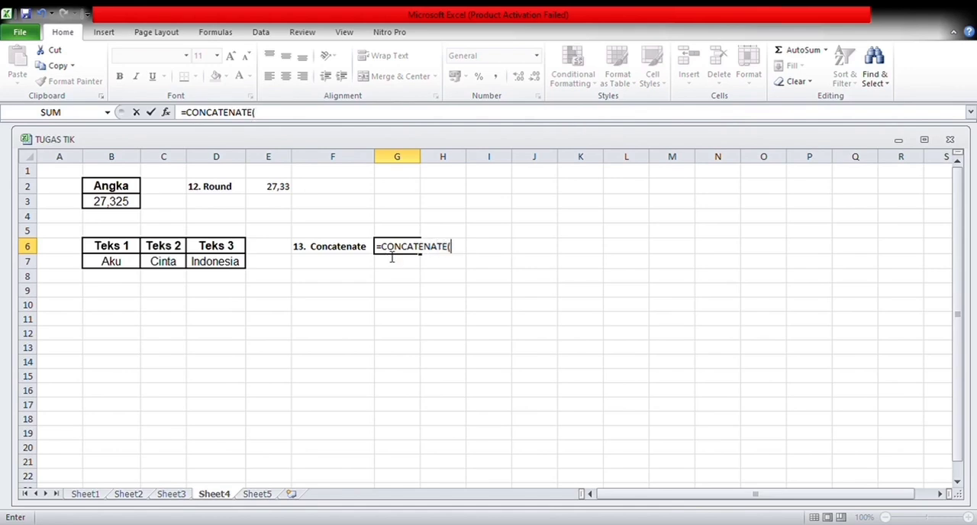
click(124, 273)
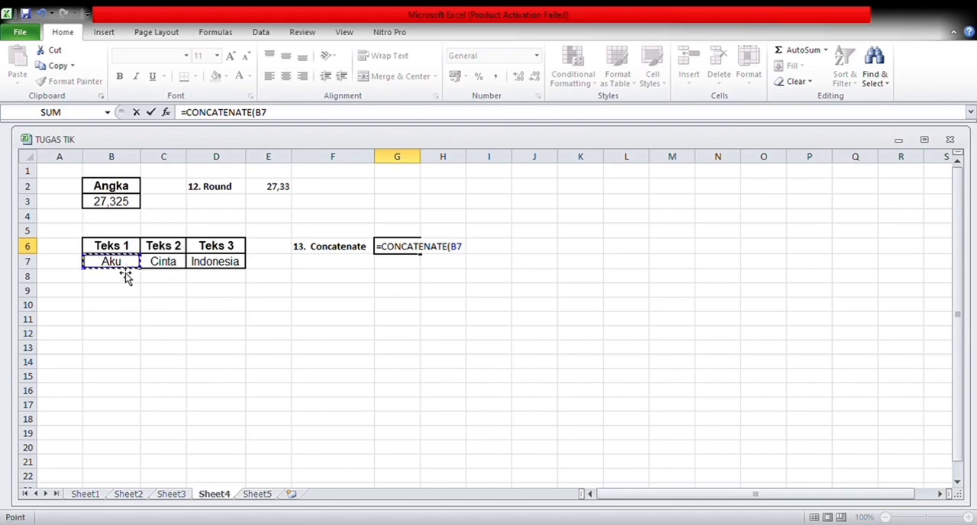
text(;)
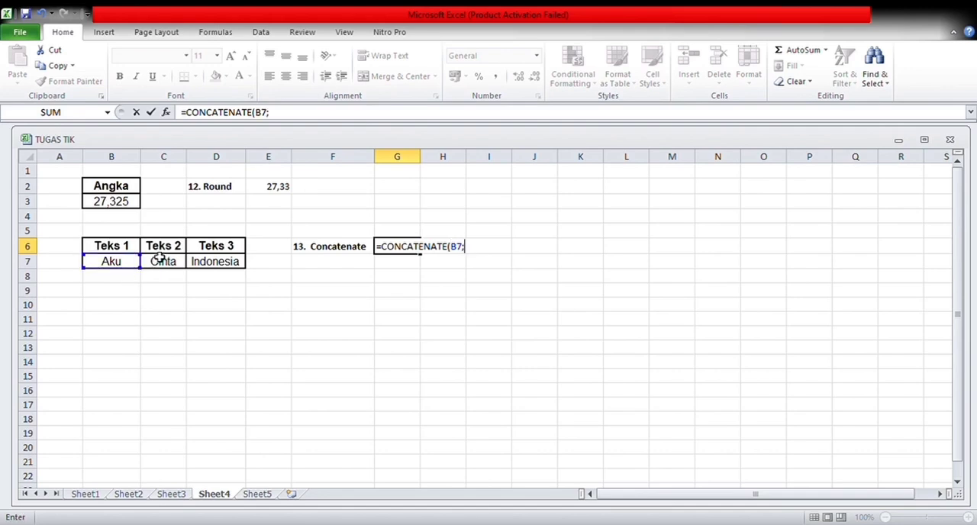
click(164, 259)
text(;)
click(202, 263)
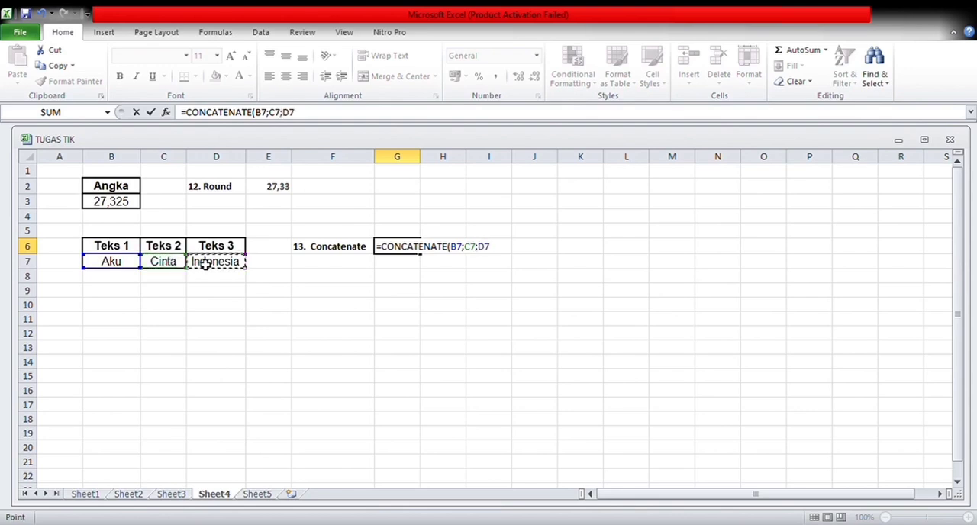
text(;)
key(Return)
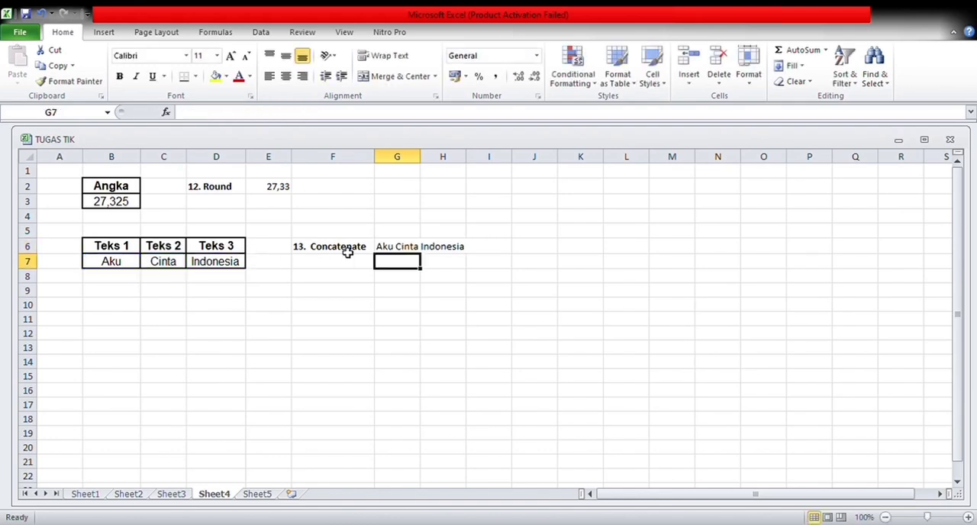
Edit the CONCATENATE formula in G6 to insert a " " separator between B7 and C7 and between C7 and D7.
click(440, 253)
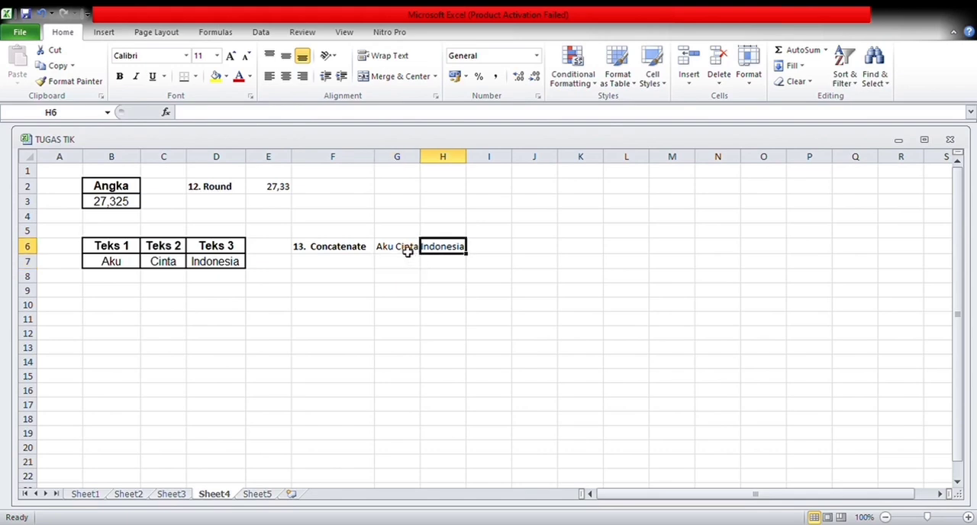
click(407, 253)
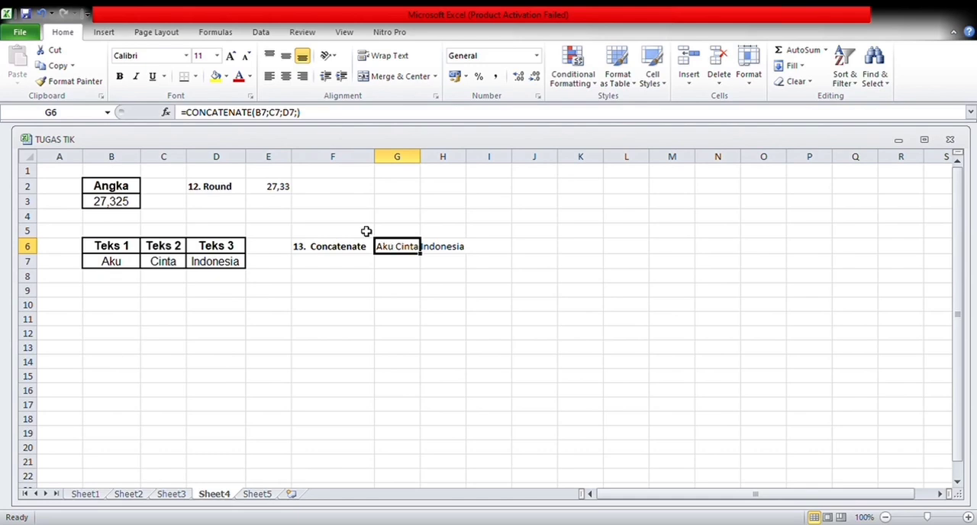
click(275, 119)
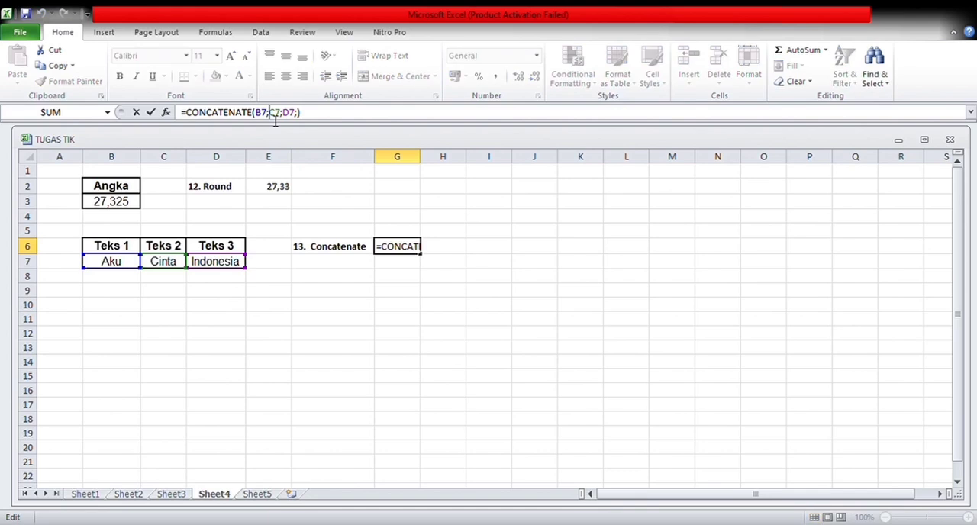
text(" )
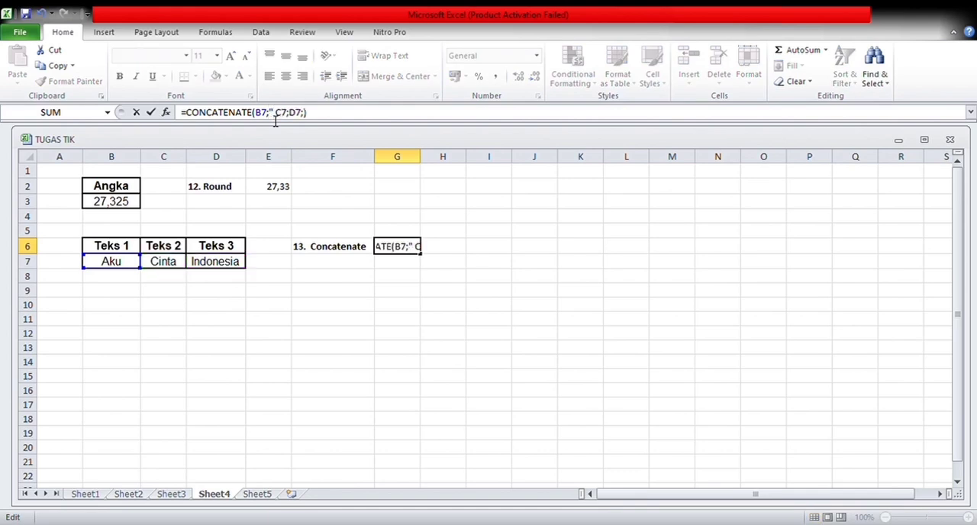
text(";)
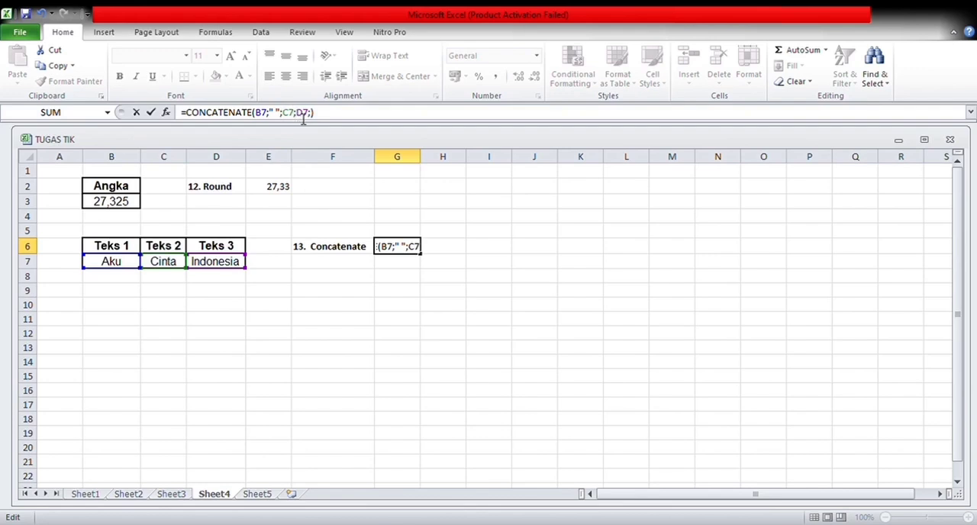
text(" )
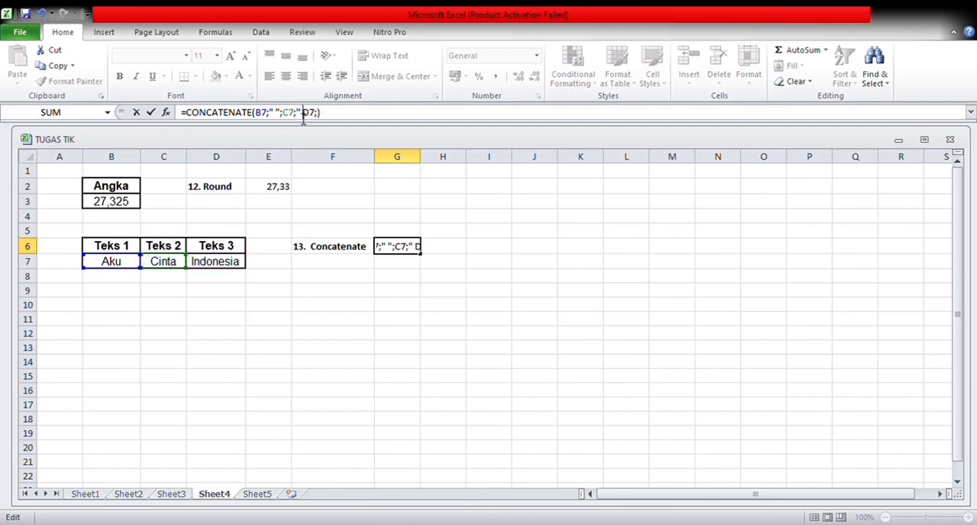
text(";)
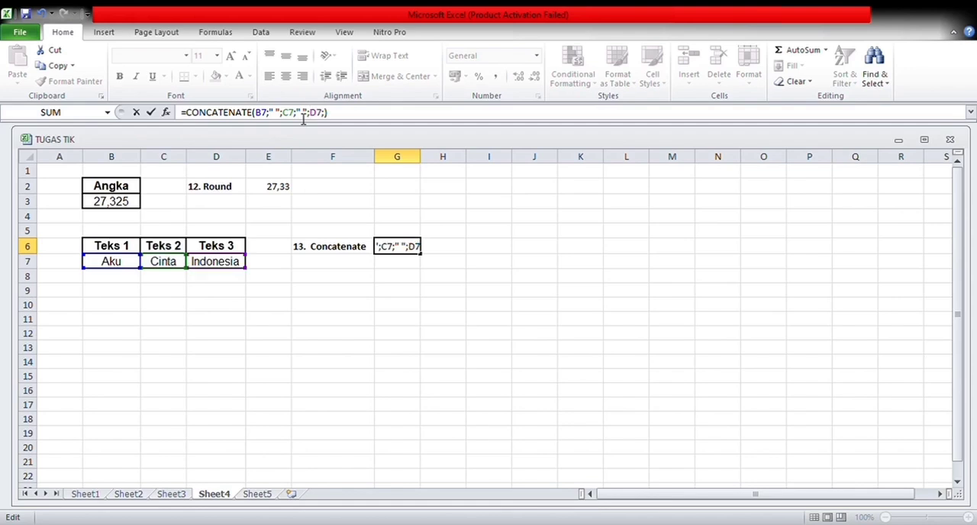
key(Return)
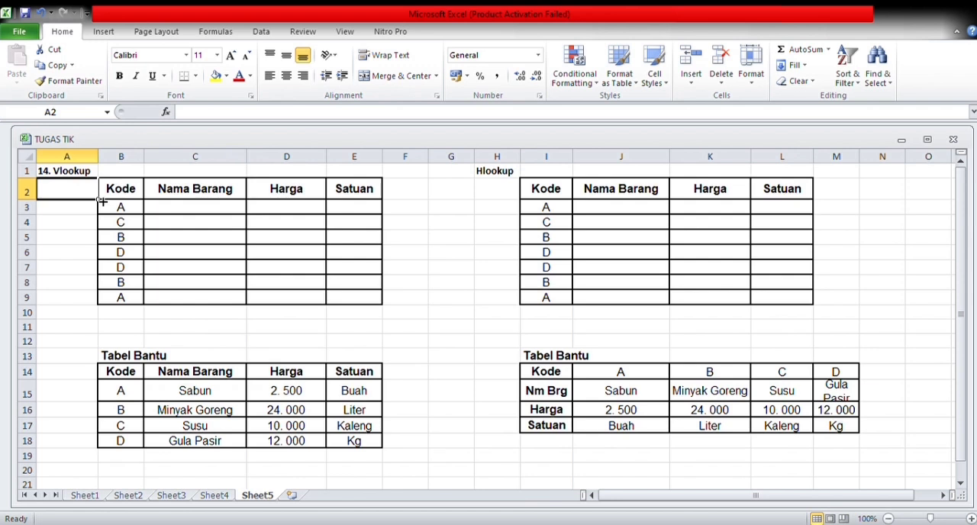
Start a VLOOKUP formula in C3 with the item code in B3 as the lookup value.
text(=)
key(BackSpace)
click(171, 215)
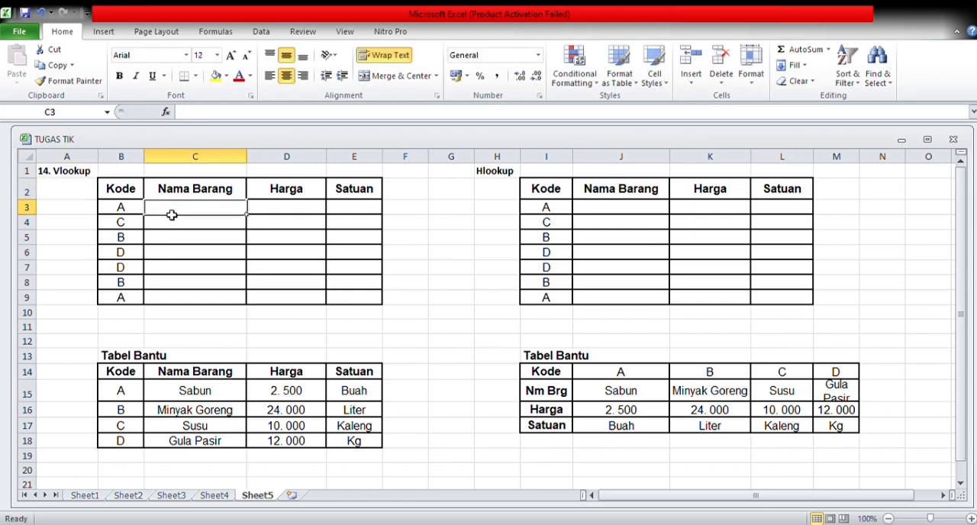
text(=H)
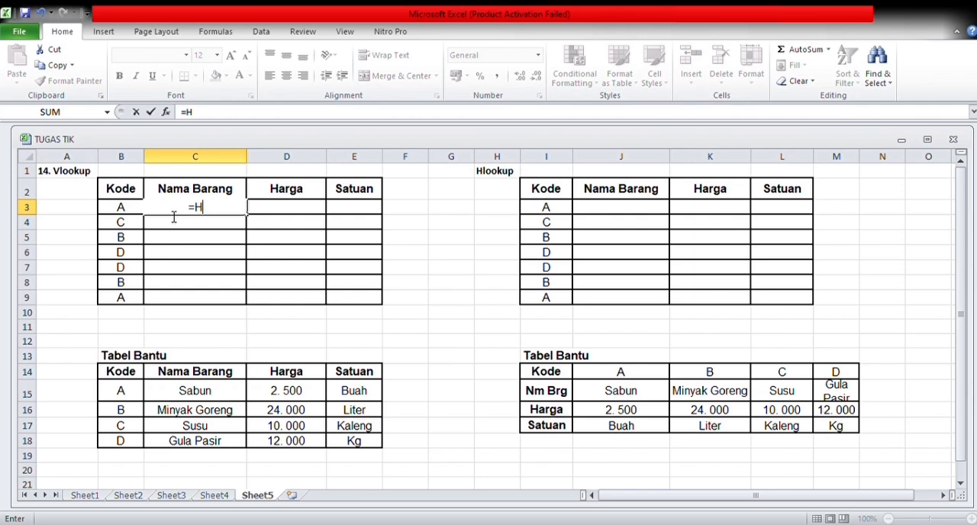
key(BackSpace)
text(VLOOKUP()
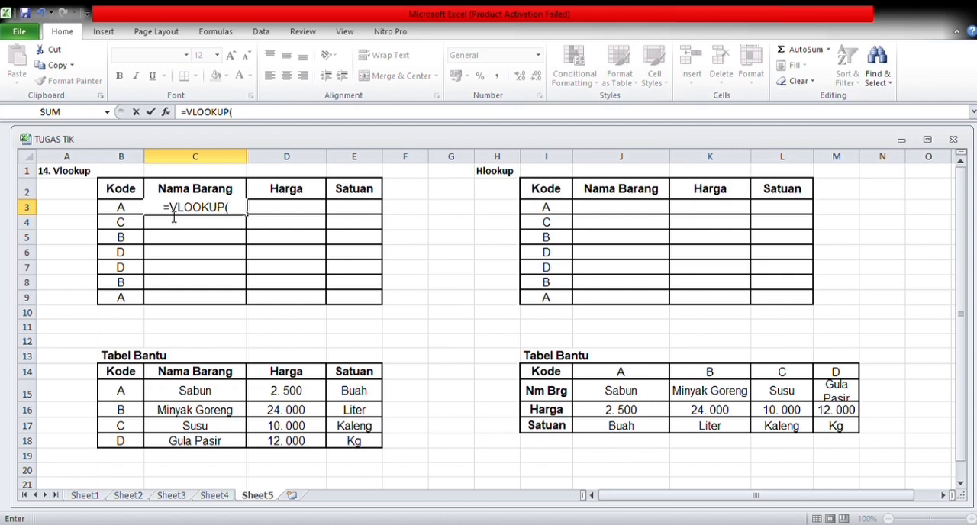
click(133, 212)
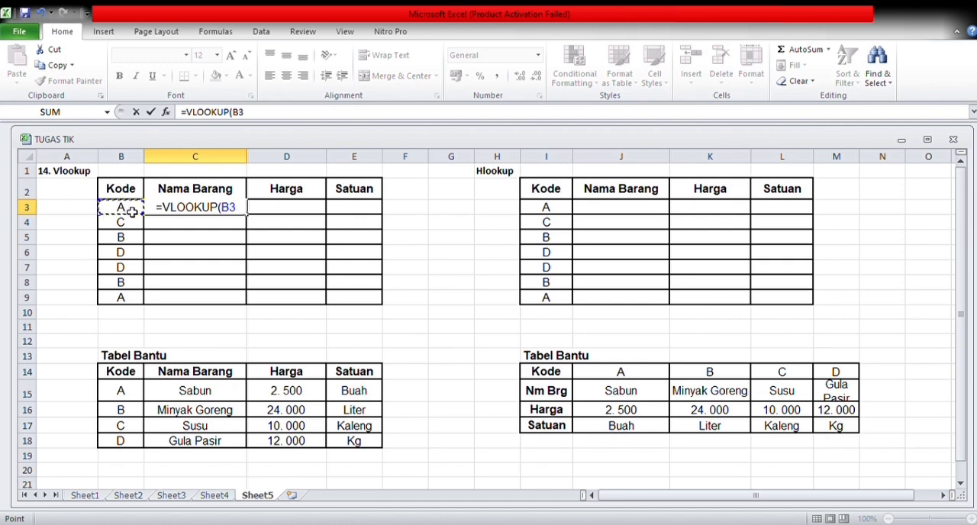
text(;)
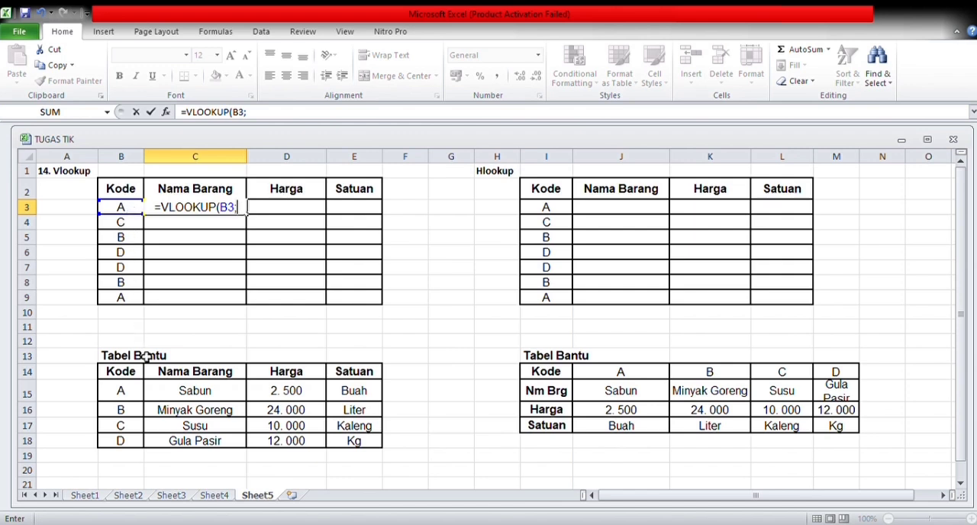
Add B15:E18 as the table range of the VLOOKUP in C3, made absolute as $B$15:$E$18.
click(141, 396)
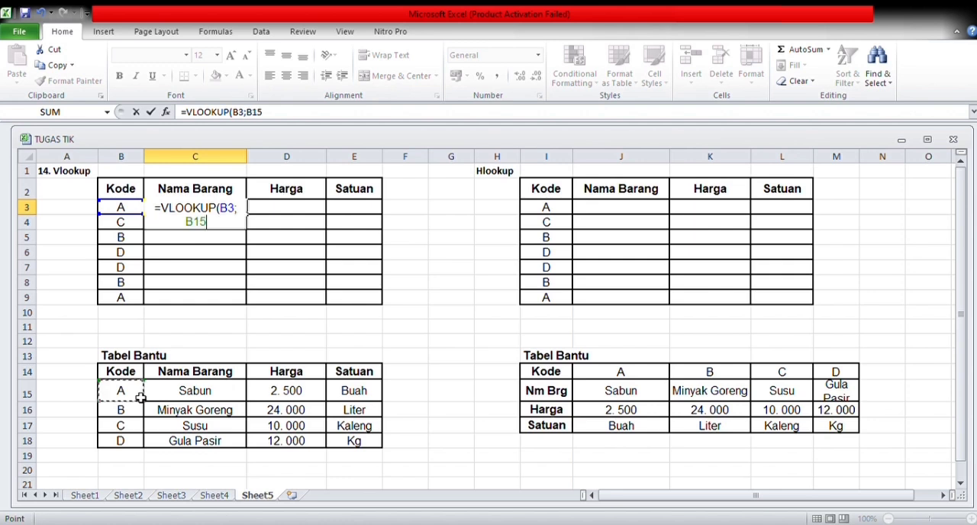
drag(140, 396, 353, 443)
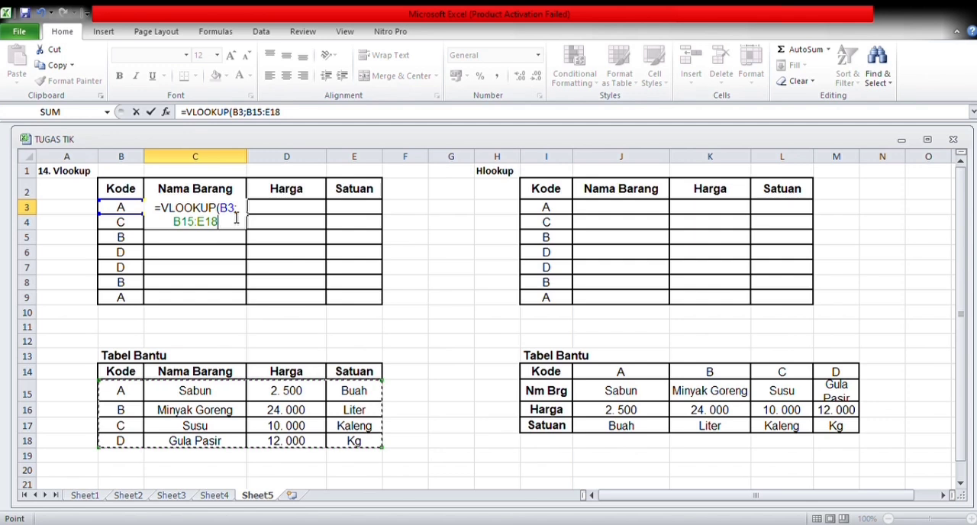
click(212, 223)
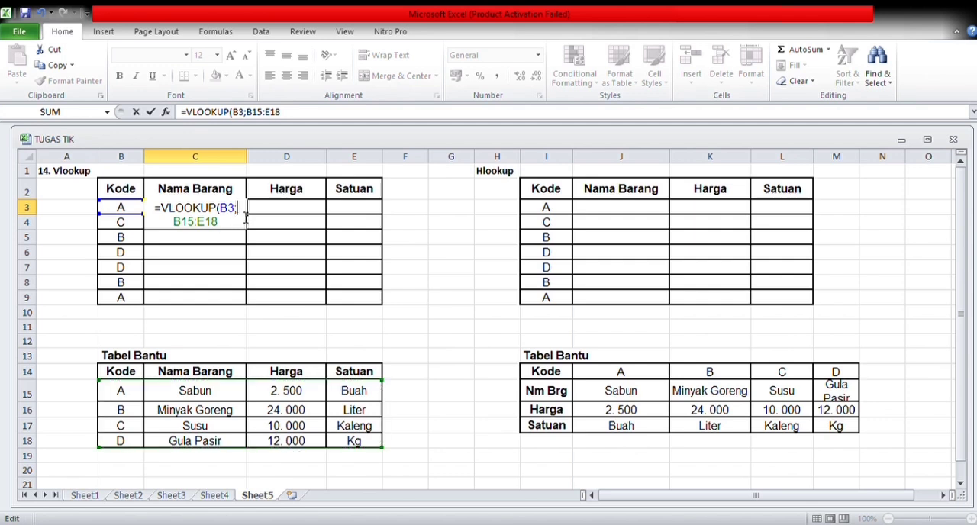
click(185, 226)
key(F4)
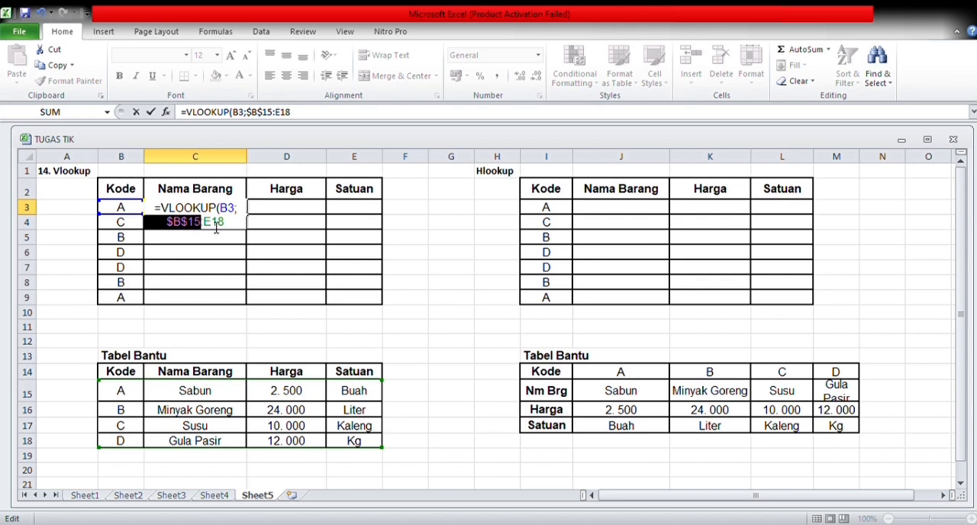
click(216, 227)
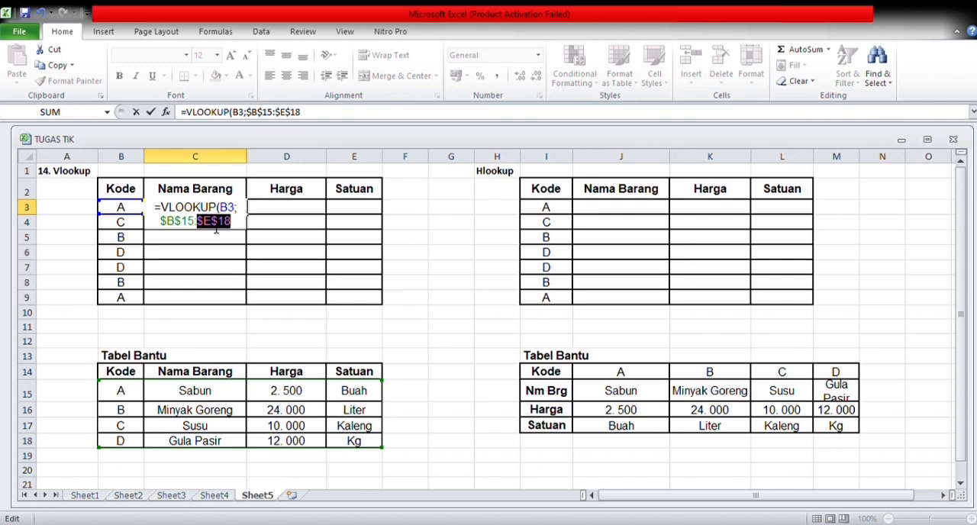
click(239, 227)
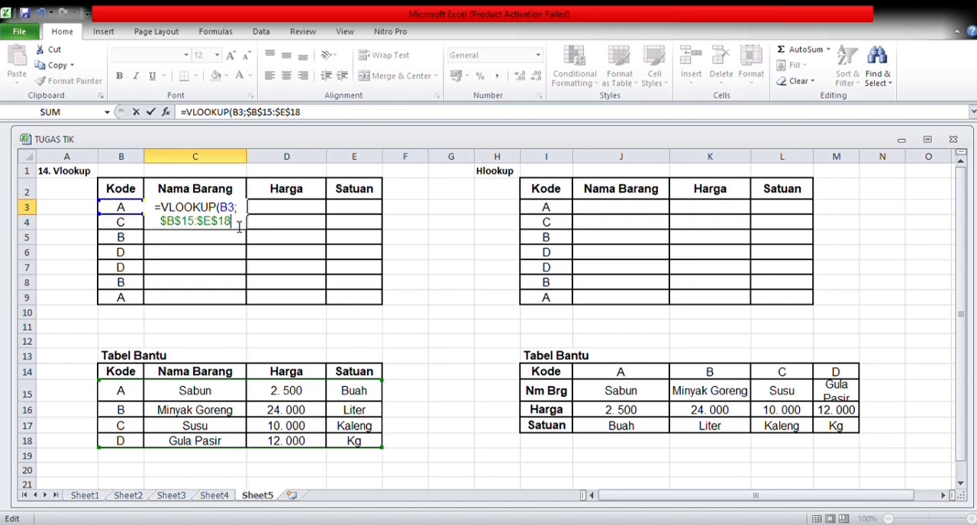
Complete the VLOOKUP in C3 with column index 2 and FALSE for an exact match.
text(;)
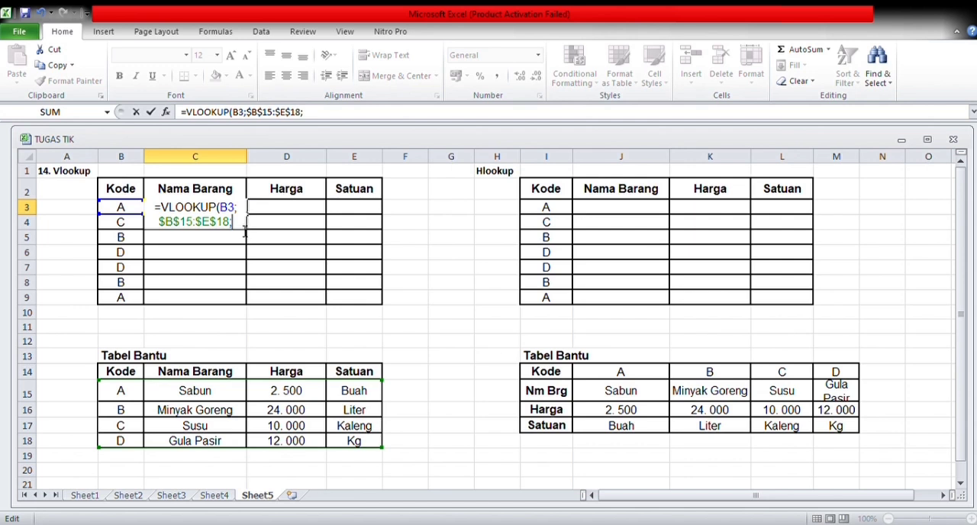
text(2)
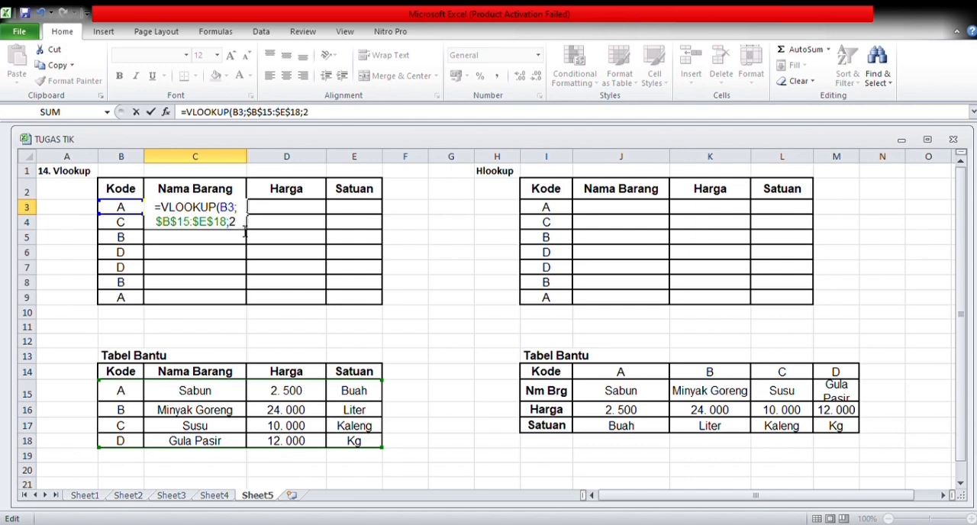
text(;)
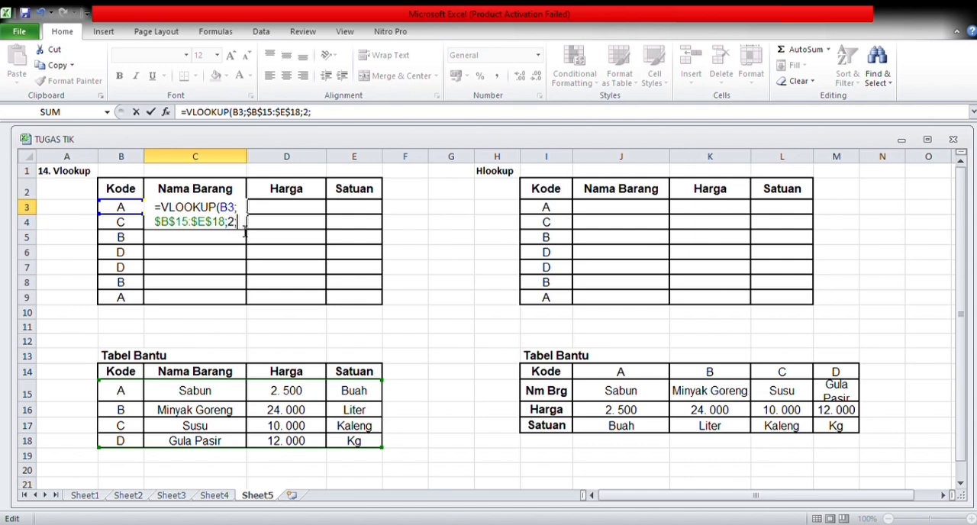
text(F)
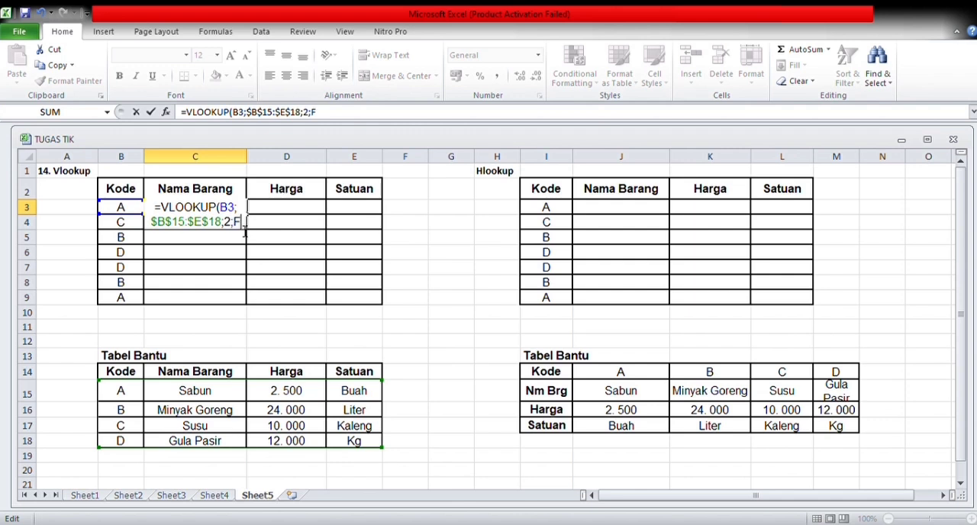
text(ALSE)
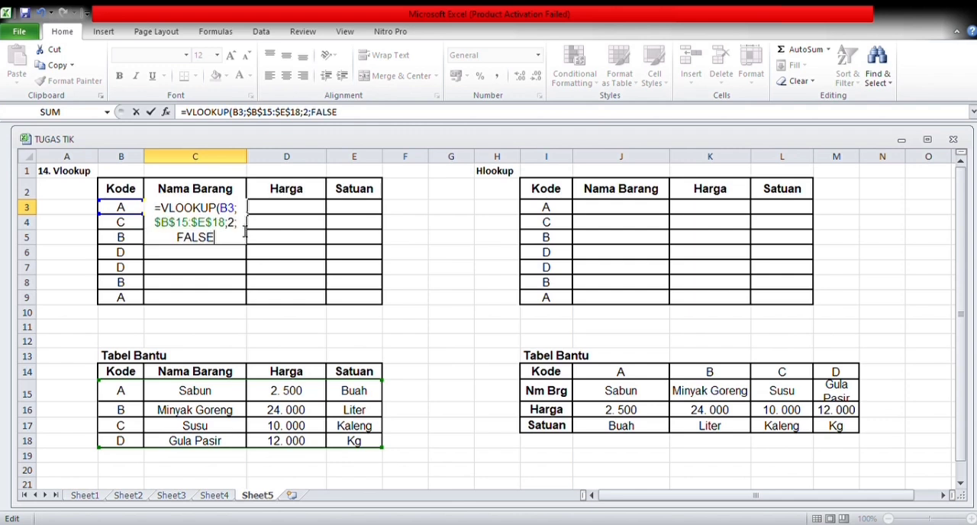
text())
key(Return)
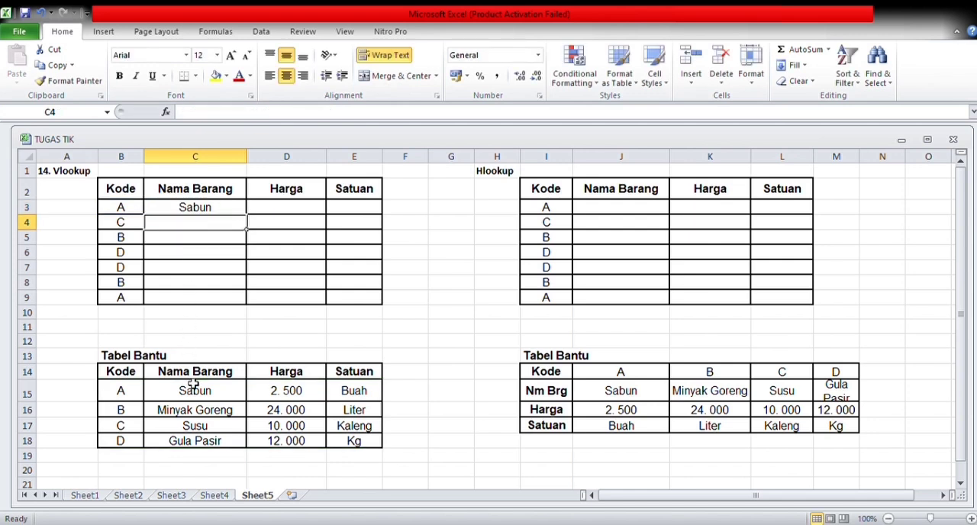
Fill the VLOOKUP formula from C3 down through C9.
click(212, 213)
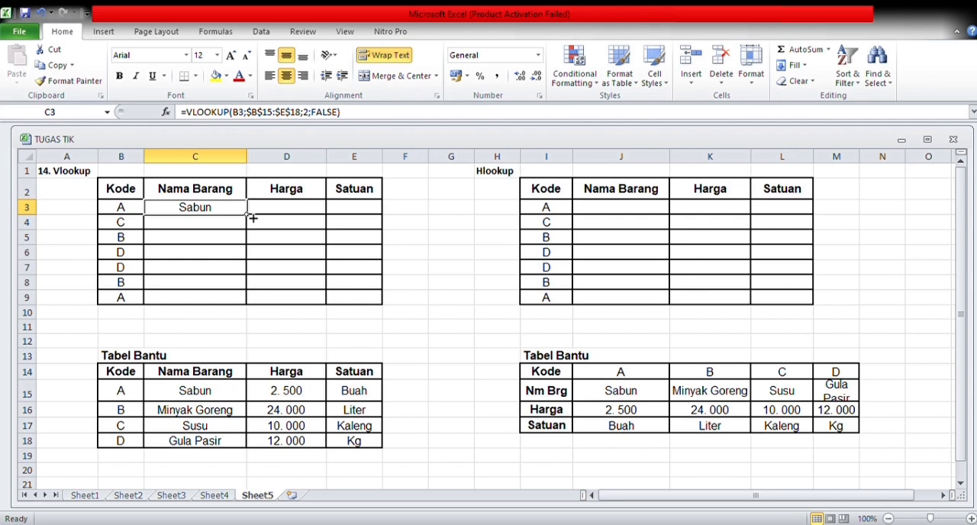
drag(251, 218, 254, 310)
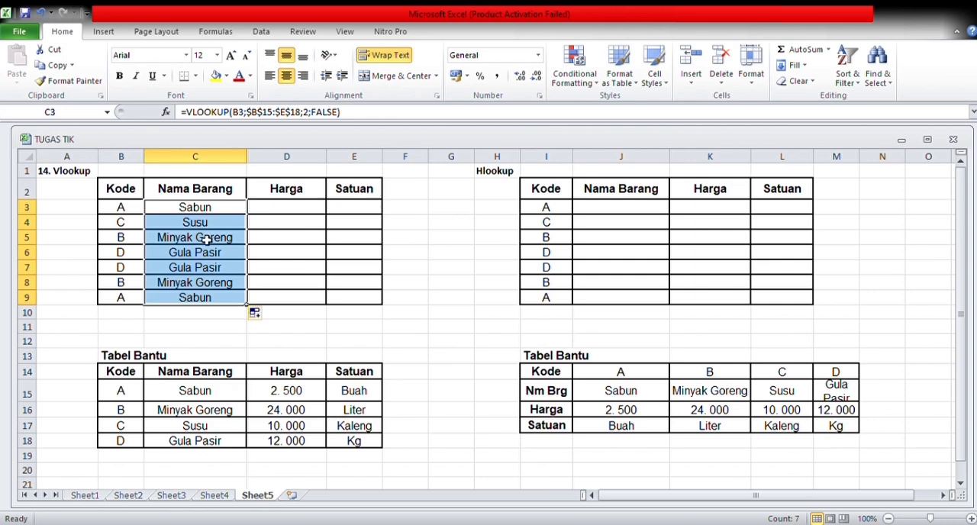
click(303, 212)
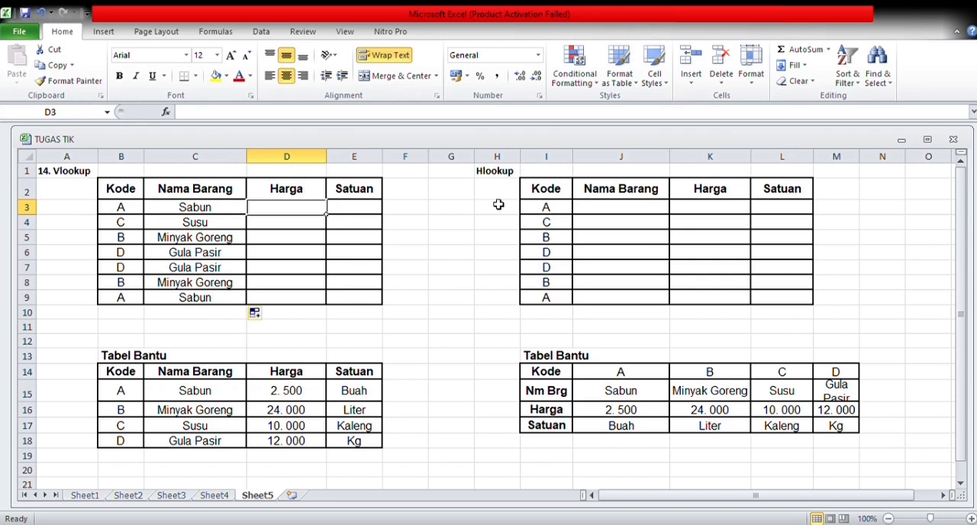
Start an HLOOKUP formula in J3 with the item code in I3 as the lookup value.
click(600, 213)
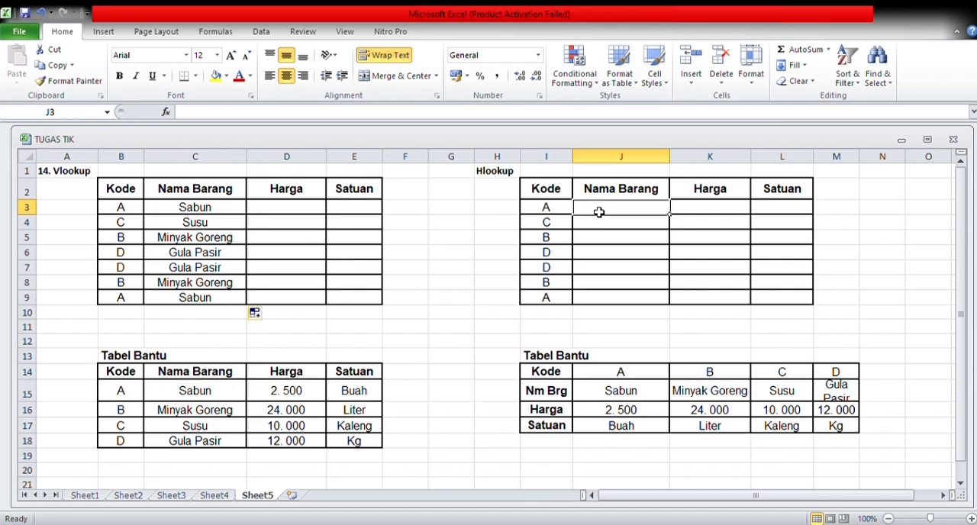
text(=)
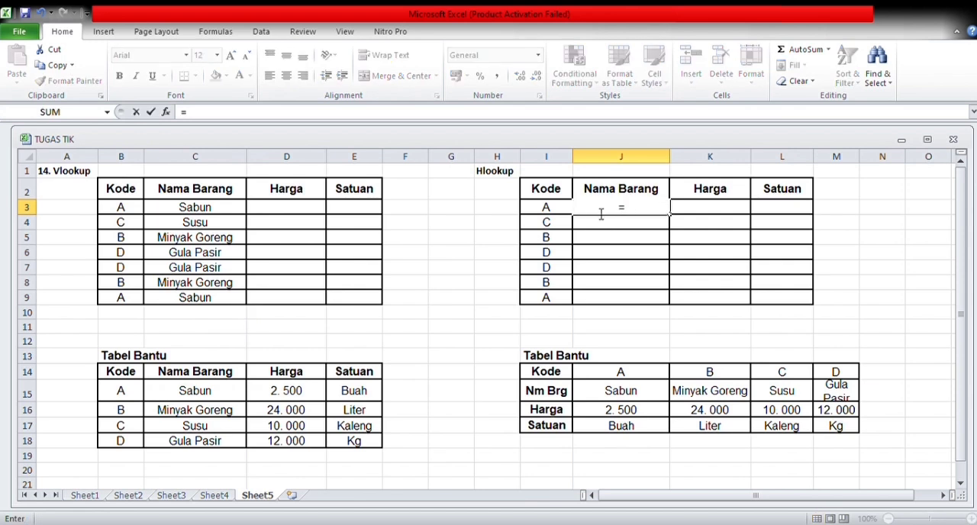
text(HLOOK)
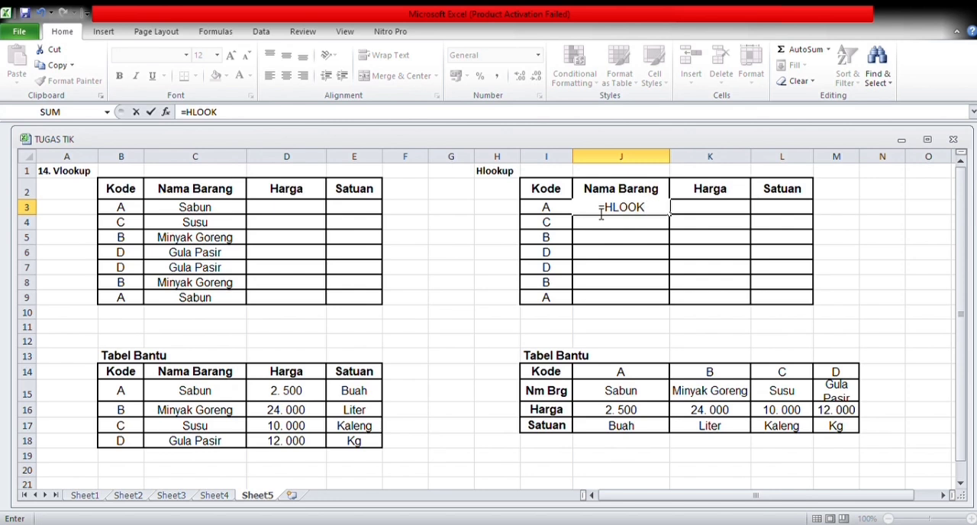
text(UP)
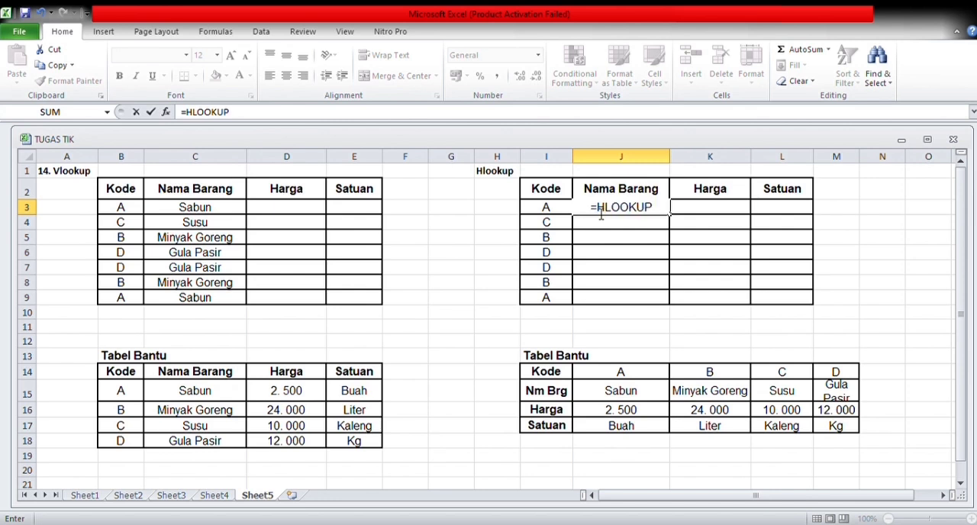
text(()
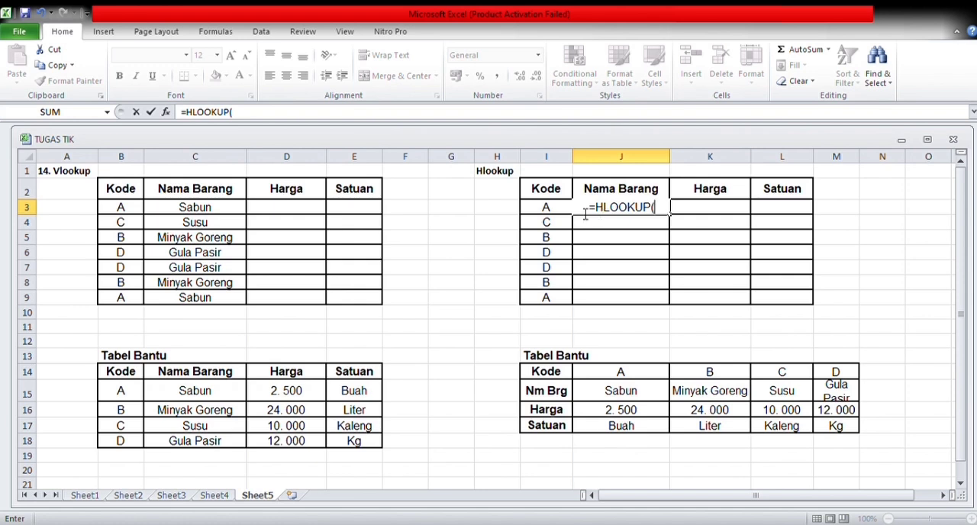
click(560, 212)
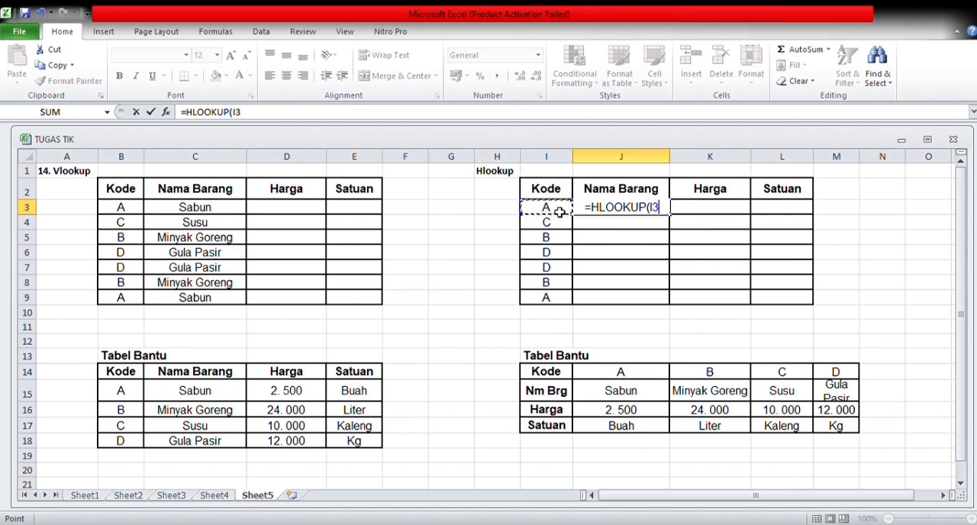
text(;)
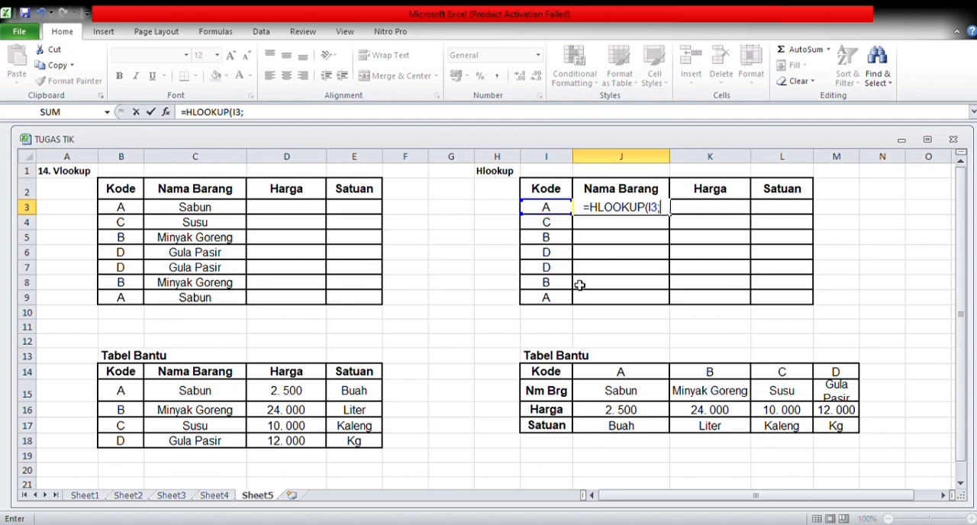
click(587, 372)
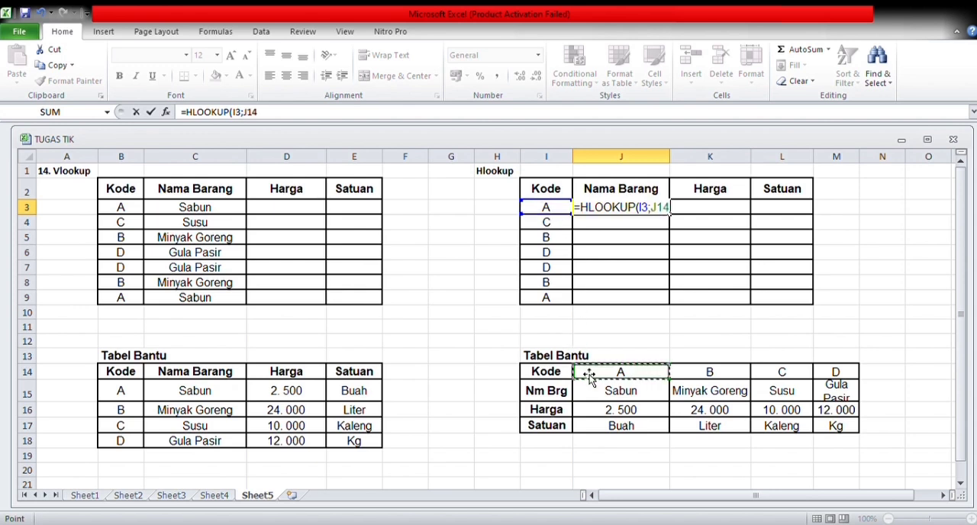
click(640, 388)
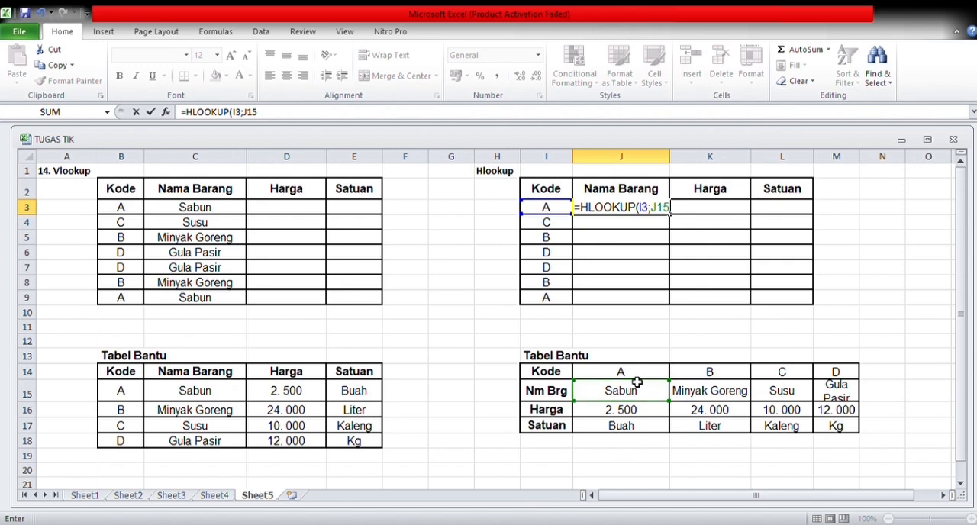
click(675, 216)
key(BackSpace)
key(BackSpace)
key(BackSpace)
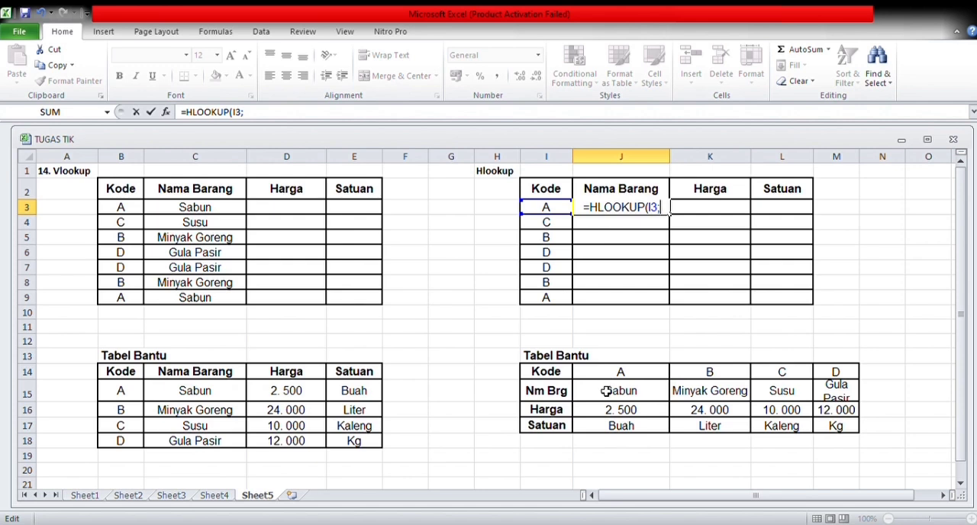
Add J14:M17 as the table range of the HLOOKUP in J3, made absolute as $J$14:$M$17.
drag(600, 375, 850, 429)
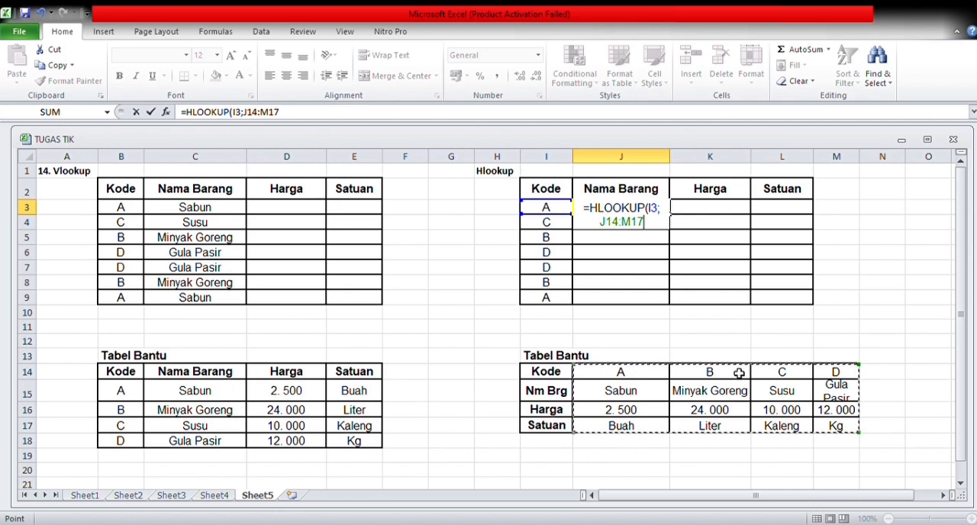
click(646, 221)
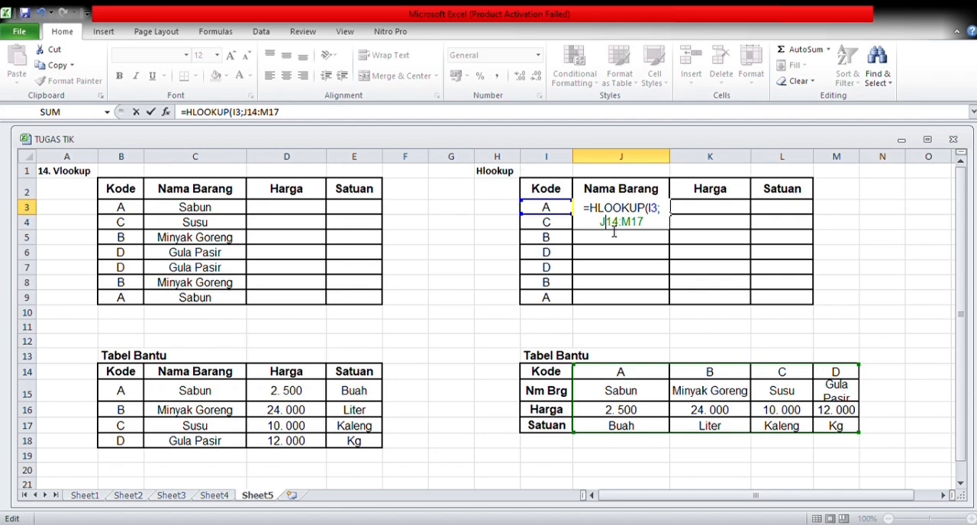
key(F4)
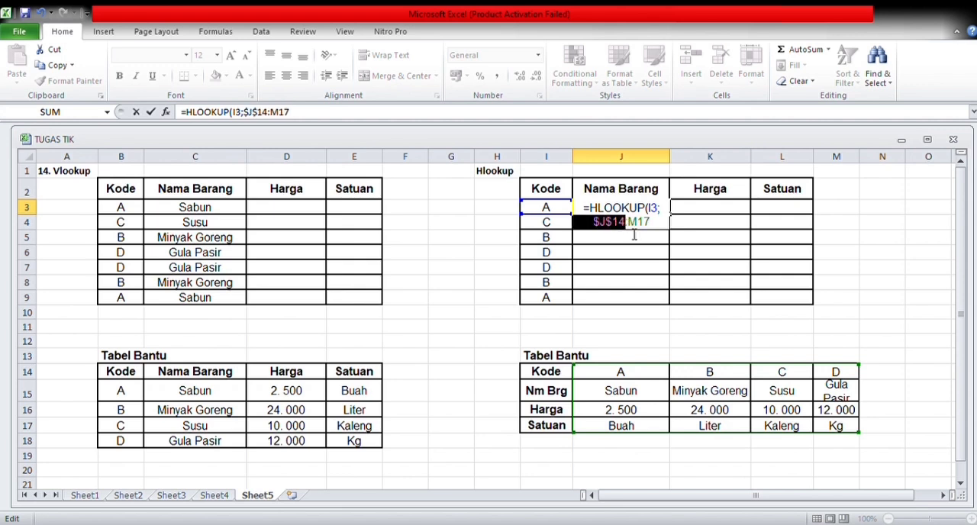
click(644, 229)
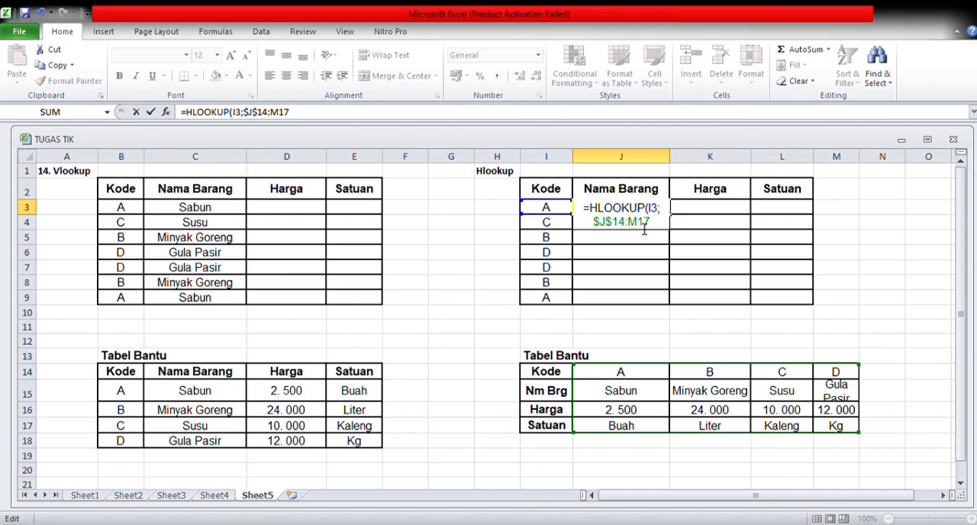
key(F4)
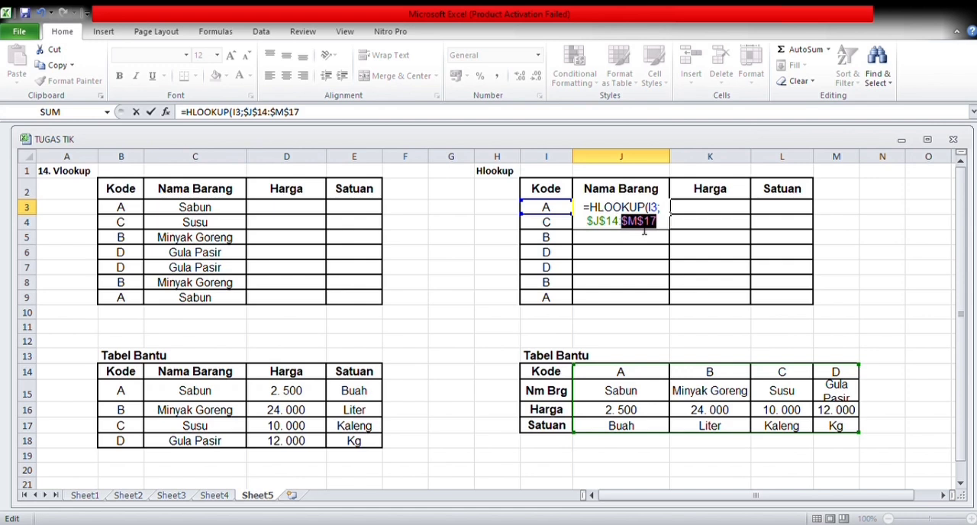
Add row index 2 and the exact-match argument FALSE to the HLOOKUP in J3.
text(;)
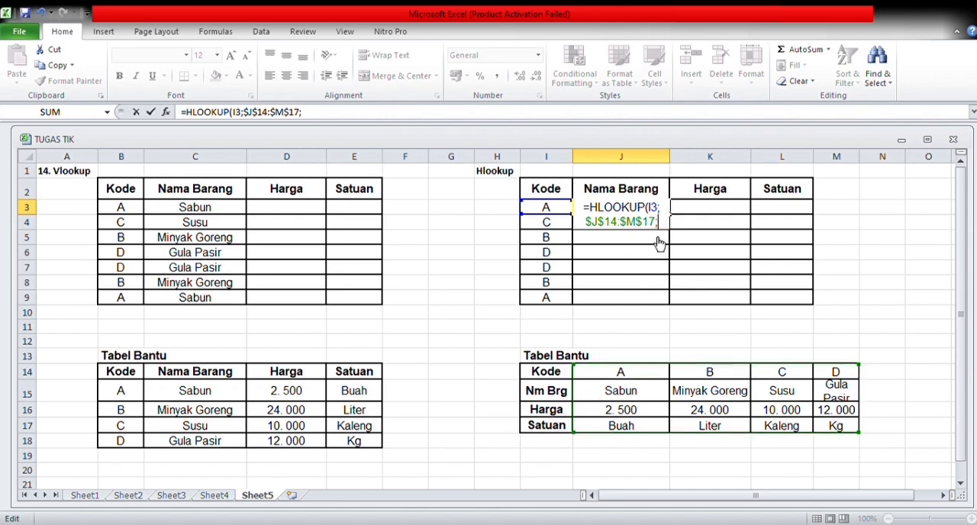
text(2)
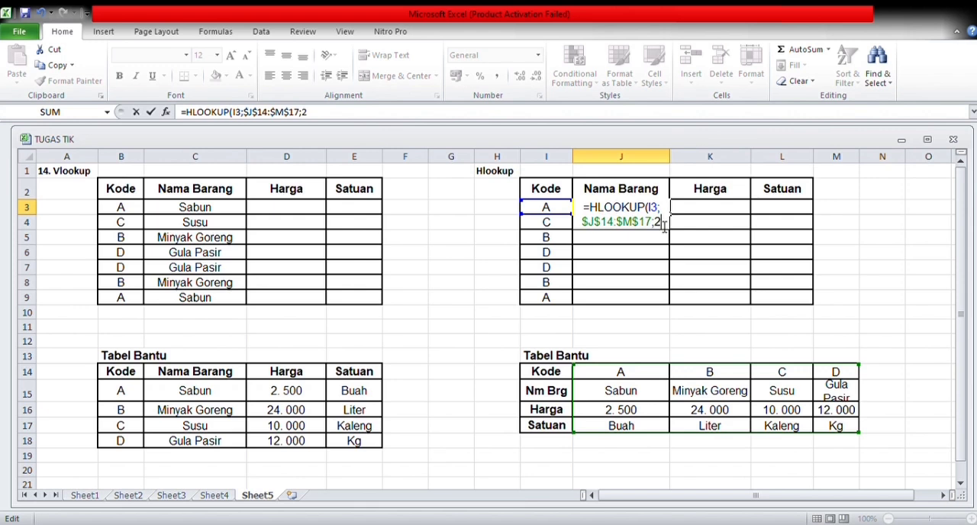
text(;)
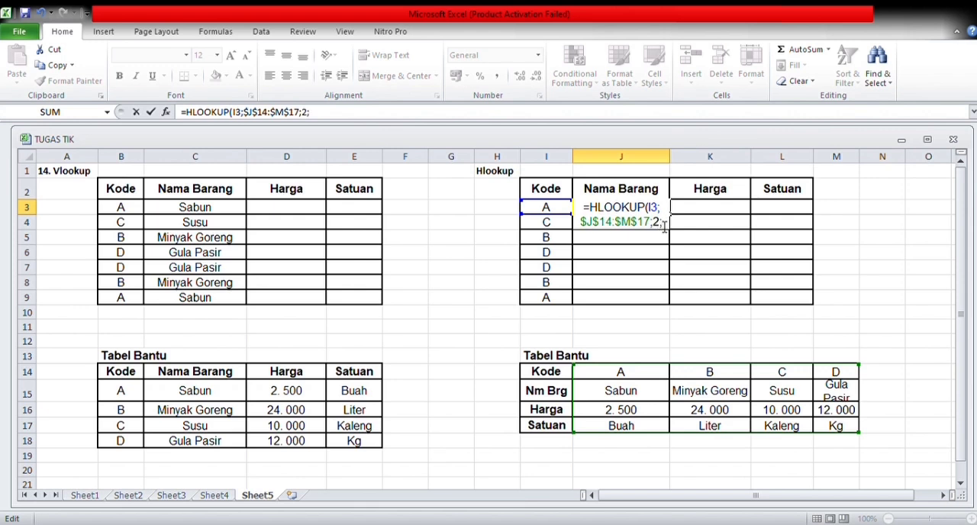
text(FAL)
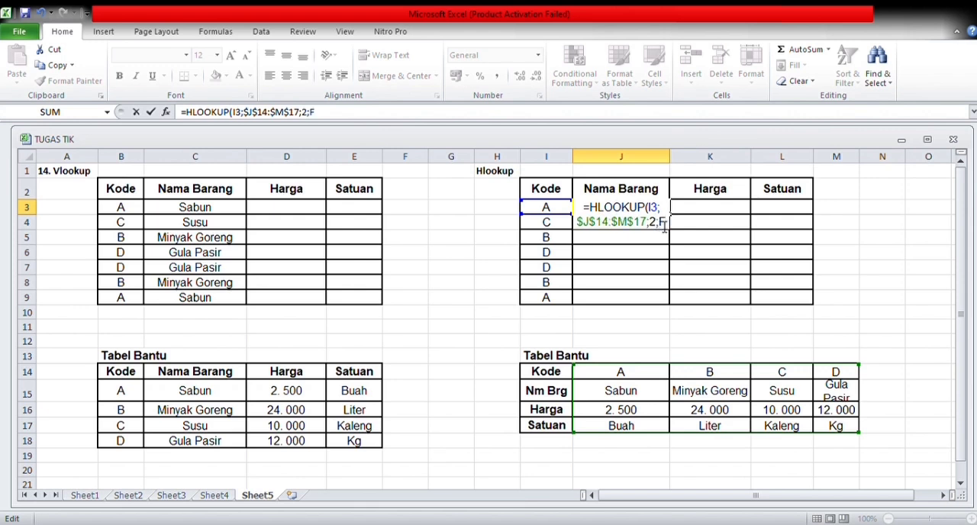